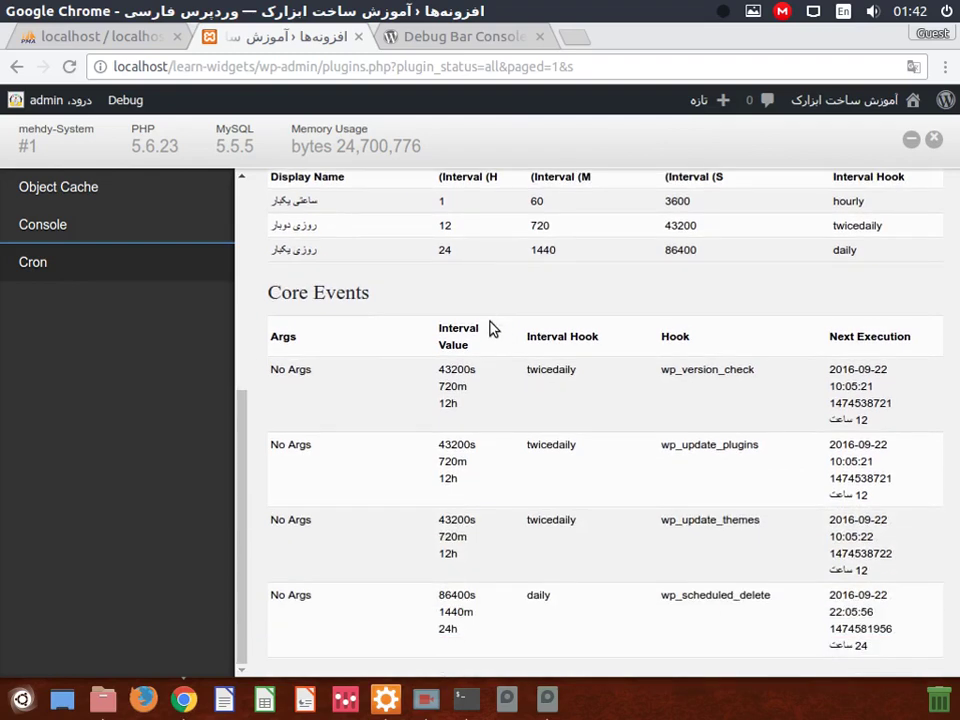
Step: Examine the scheduled events, intervals and core events in the Cron section of the debug panel
{"action": "scroll", "coordinate": [467, 535], "scroll_direction": "up", "scroll_amount": 7}
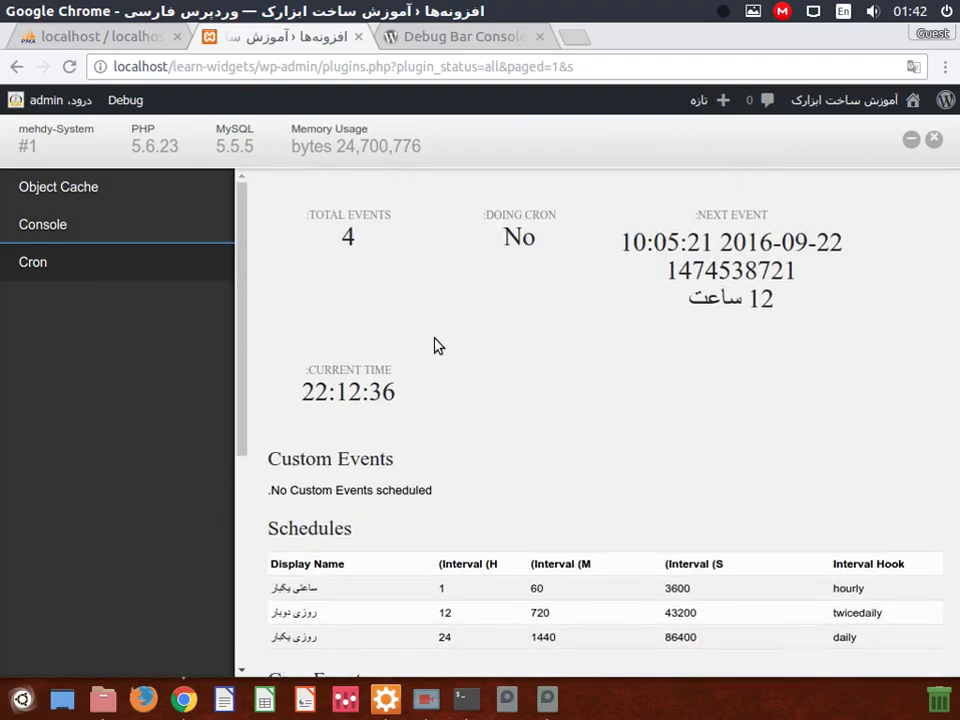
{"action": "scroll", "coordinate": [437, 315], "scroll_direction": "down", "scroll_amount": 3}
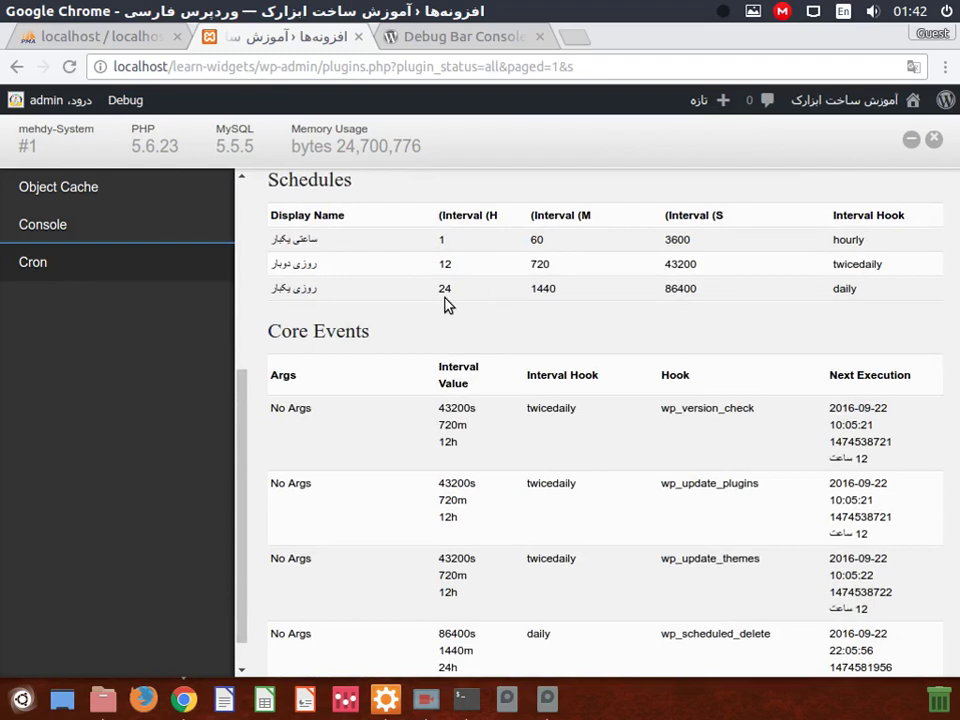
{"action": "scroll", "coordinate": [345, 423], "scroll_direction": "up", "scroll_amount": 2}
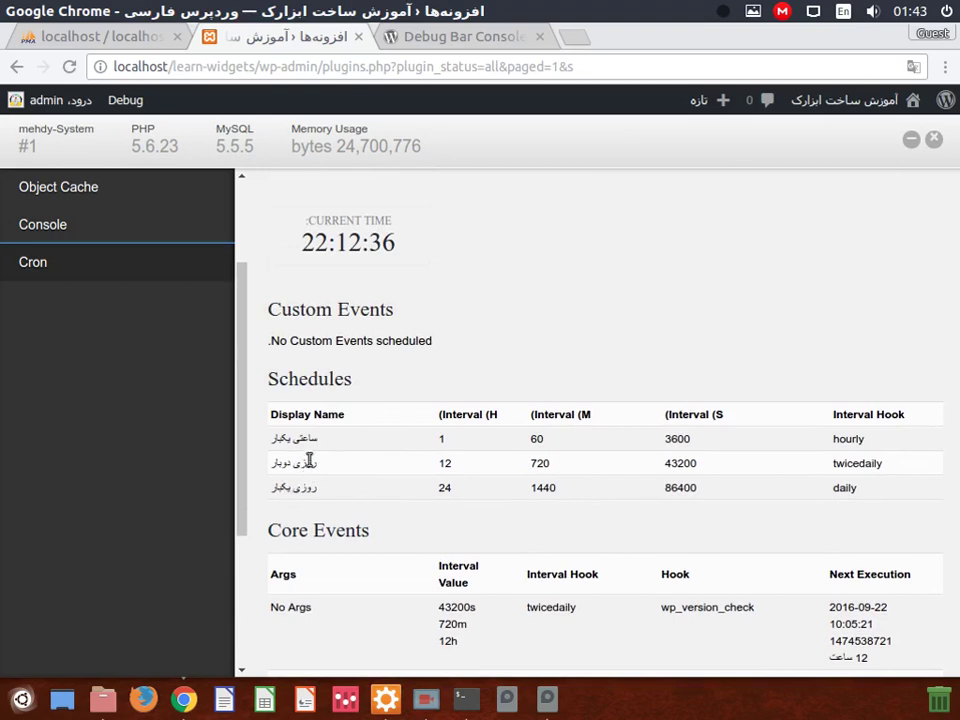
{"action": "scroll", "coordinate": [317, 454], "scroll_direction": "down", "scroll_amount": 2}
{"action": "scroll", "coordinate": [621, 404], "scroll_direction": "up", "scroll_amount": 3}
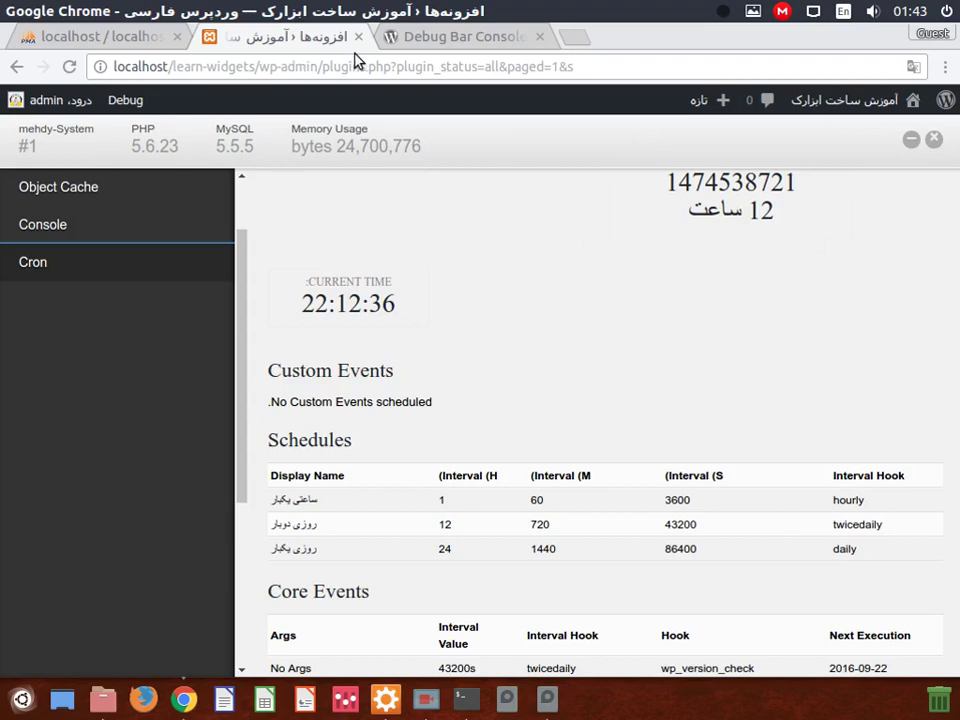
Step: Return to the installed plugins list and activate the Debug Bar Extender plugin
{"action": "left_click", "coordinate": [385, 37]}
{"action": "left_click", "coordinate": [196, 36]}
{"action": "left_click", "coordinate": [106, 699]}
{"action": "left_click", "coordinate": [106, 699]}
{"action": "left_click", "coordinate": [17, 66]}
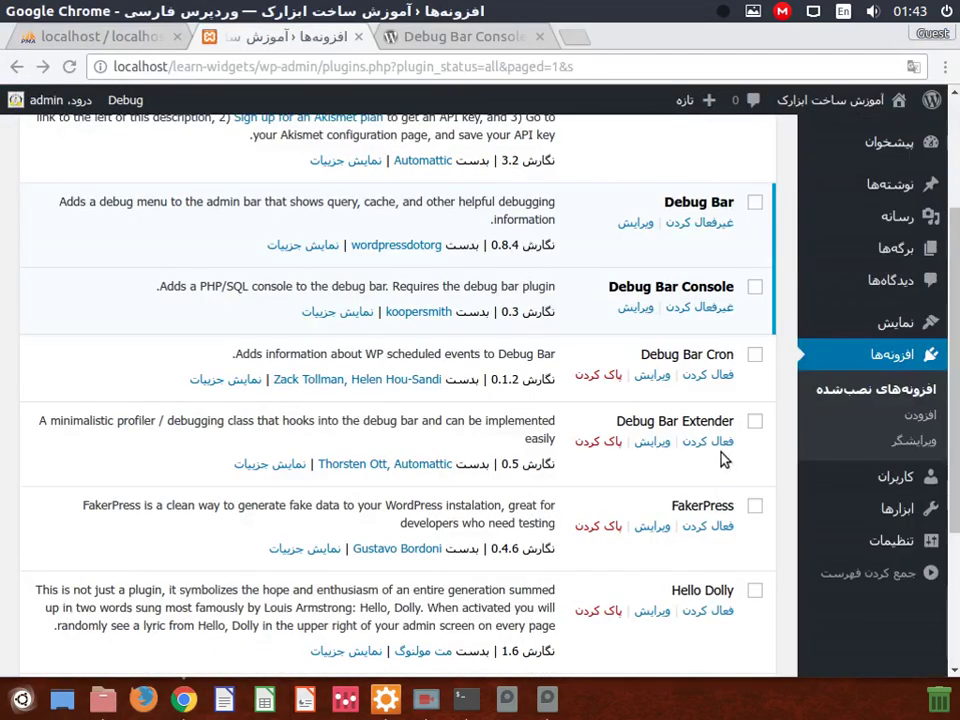
{"action": "left_click", "coordinate": [716, 376]}
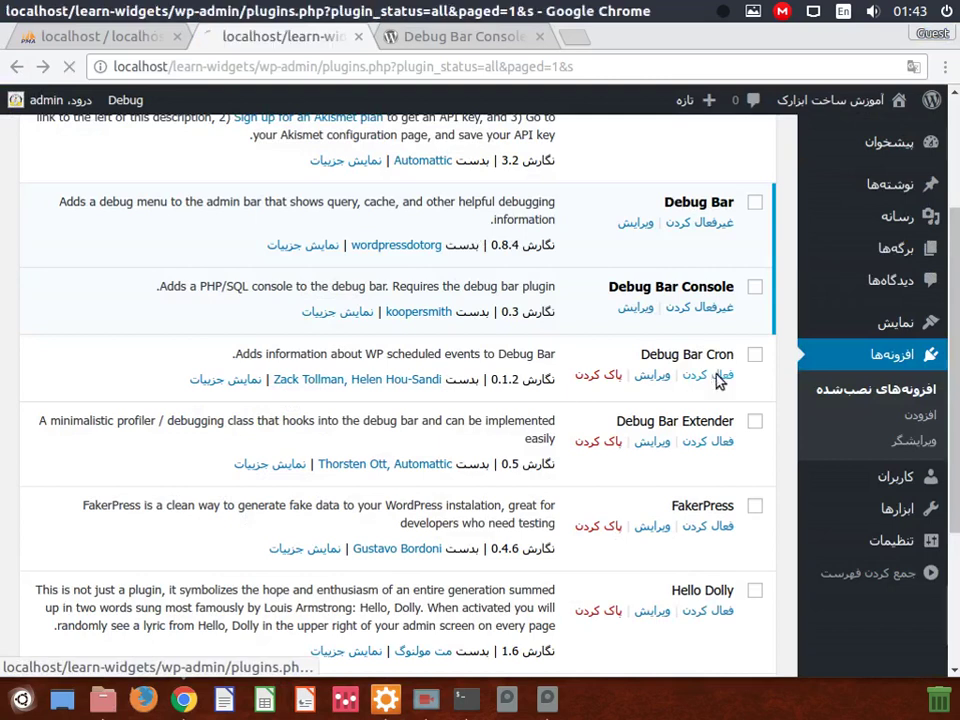
{"action": "left_click", "coordinate": [716, 441]}
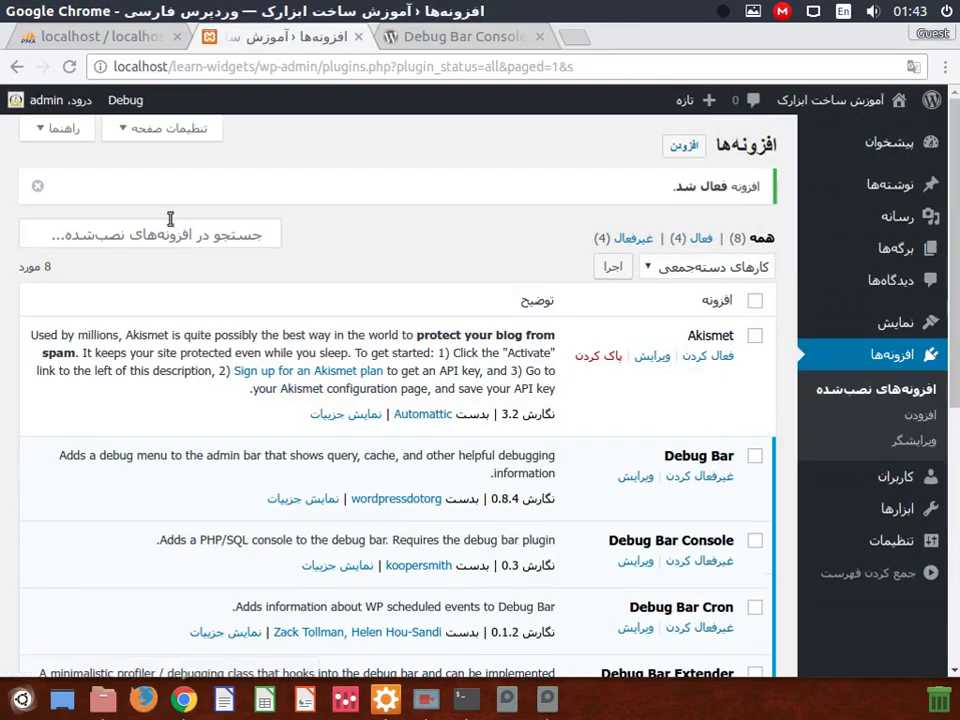
Step: Open the debug panel and review its Profiler and Variable Lookup sections
{"action": "left_click", "coordinate": [125, 100]}
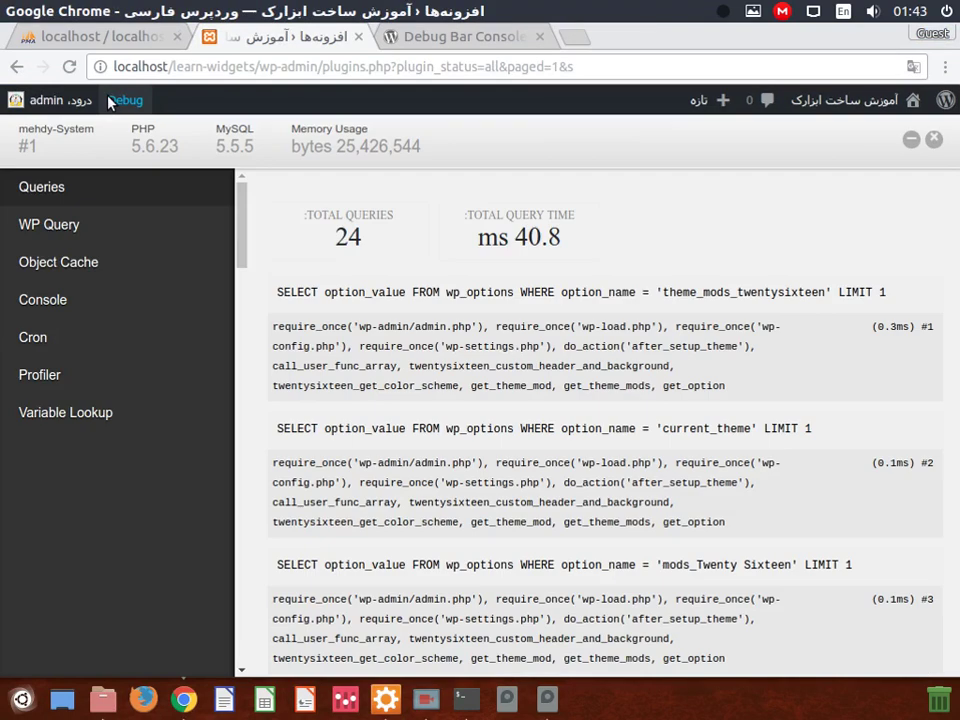
{"action": "left_click", "coordinate": [55, 372]}
{"action": "scroll", "coordinate": [735, 340], "scroll_direction": "down", "scroll_amount": 4}
{"action": "scroll", "coordinate": [735, 340], "scroll_direction": "up", "scroll_amount": 5}
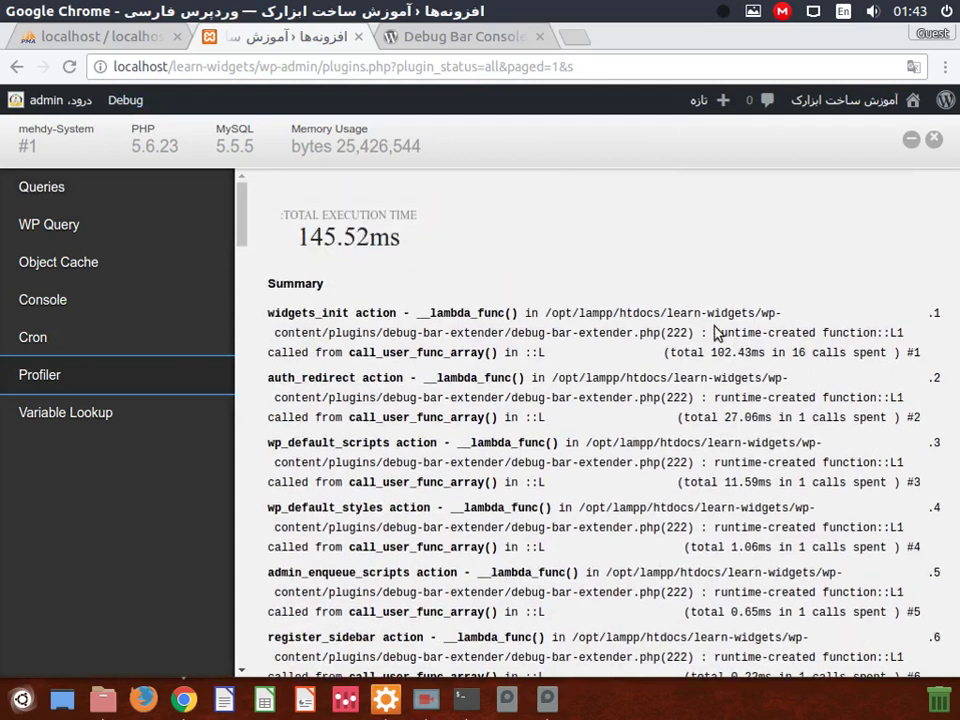
{"action": "left_click", "coordinate": [35, 415]}
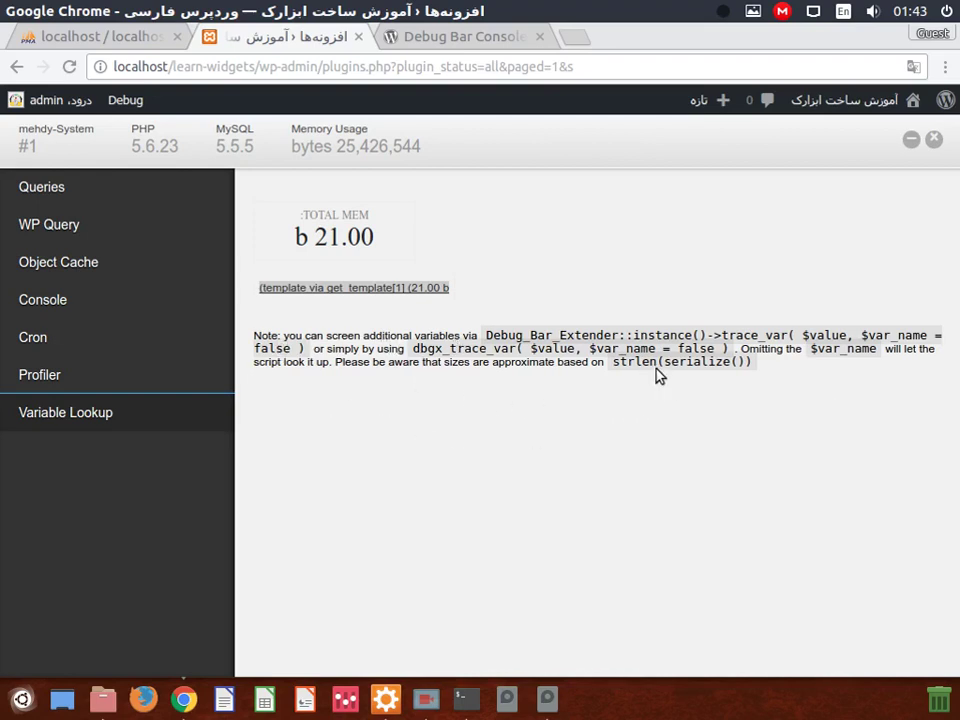
Step: Review the Object Cache, WP Query and Queries sections and the memory usage, and close the debug panel
{"action": "left_click", "coordinate": [120, 257]}
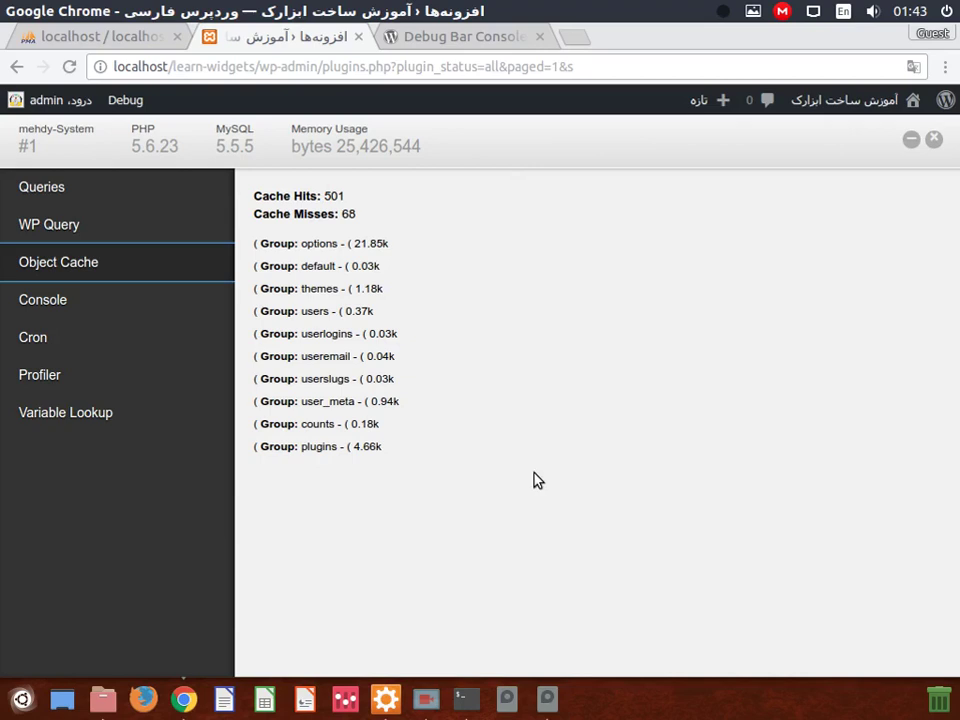
{"action": "left_click", "coordinate": [103, 224]}
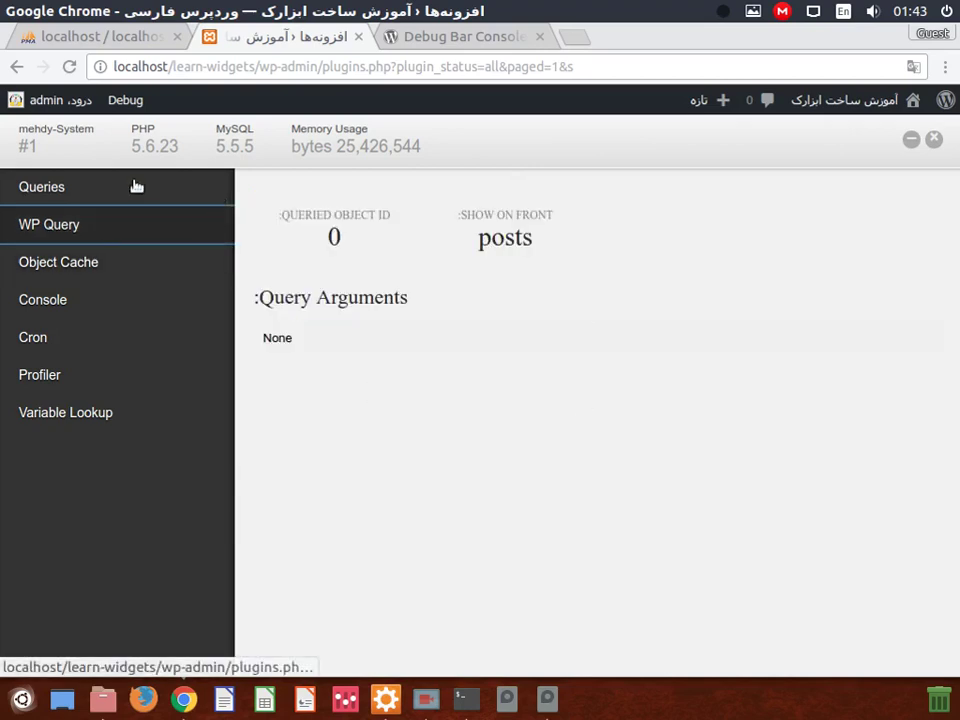
{"action": "left_click", "coordinate": [106, 196]}
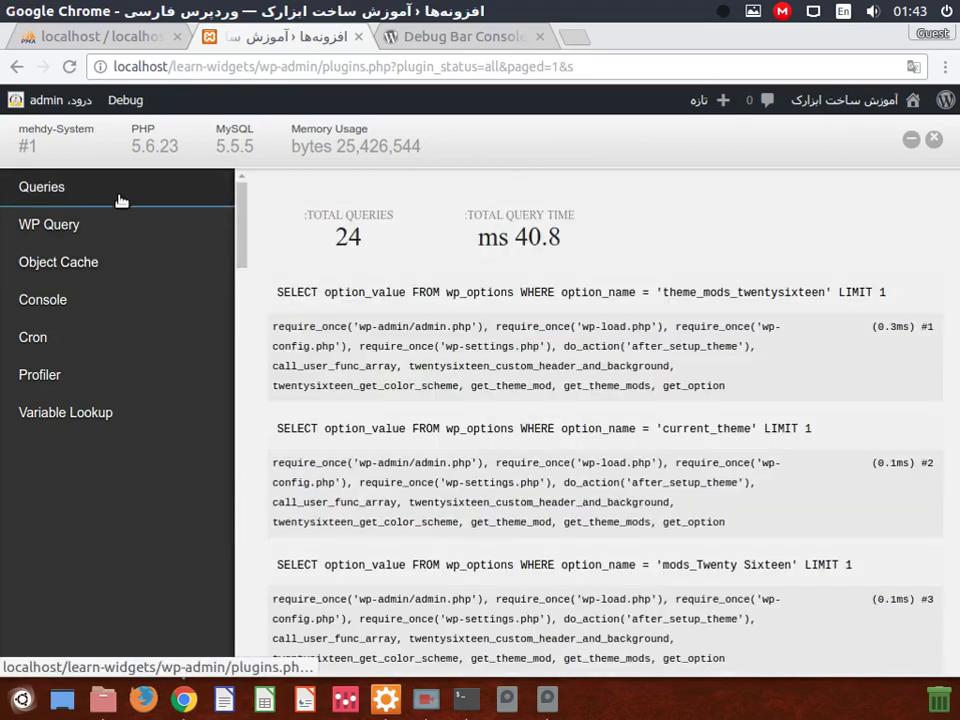
{"action": "scroll", "coordinate": [500, 320], "scroll_direction": "down", "scroll_amount": 15}
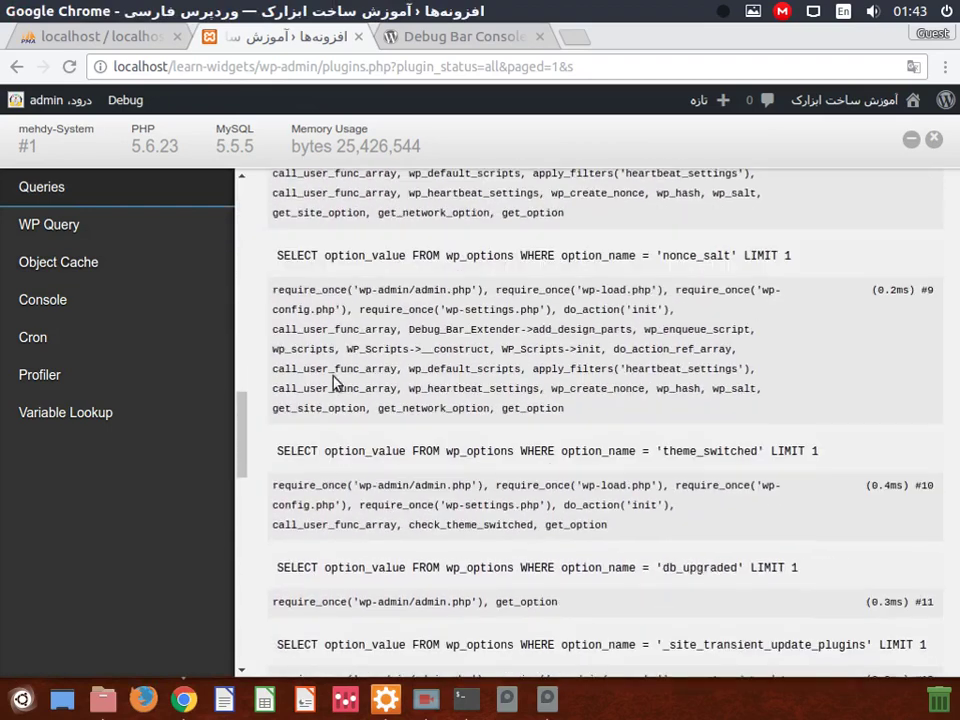
{"action": "left_click_drag", "start_coordinate": [244, 469], "coordinate": [240, 212]}
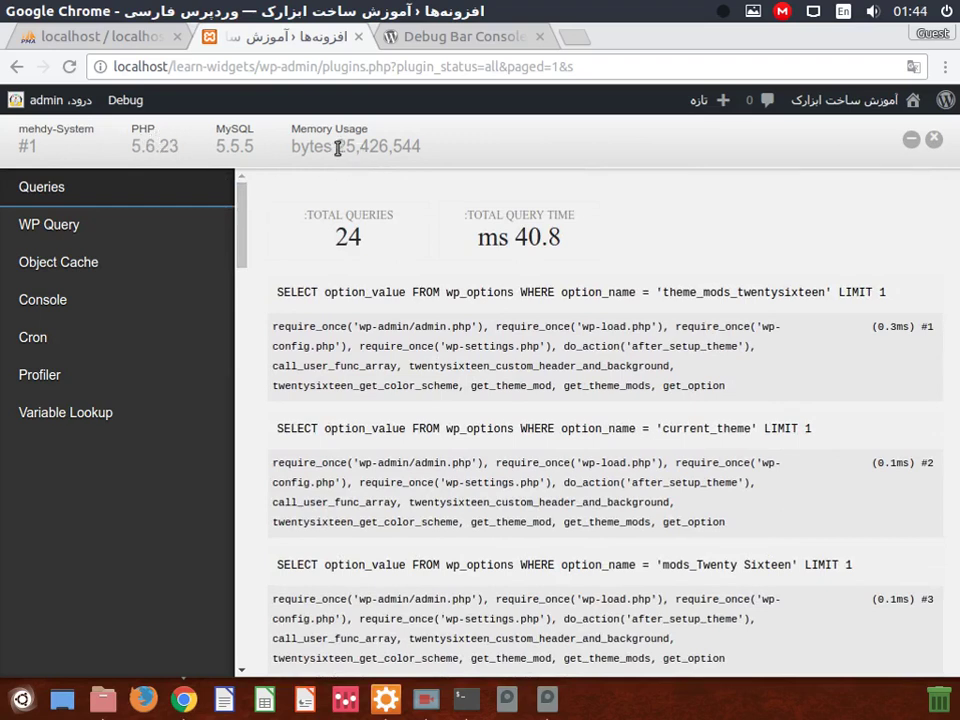
{"action": "left_click_drag", "start_coordinate": [340, 148], "coordinate": [510, 154]}
{"action": "left_click", "coordinate": [240, 150]}
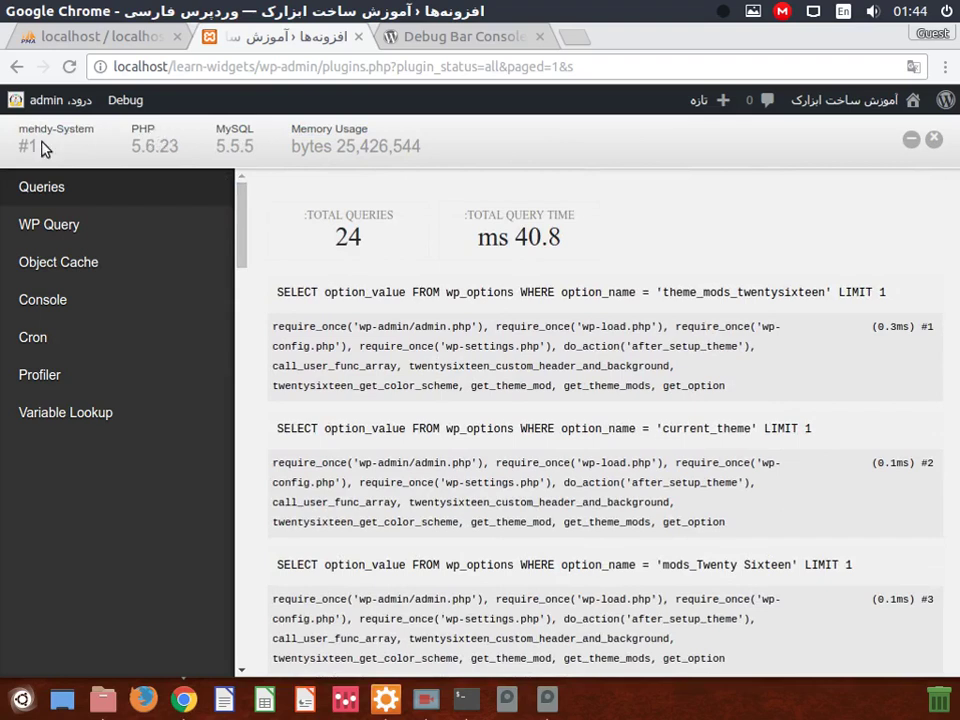
{"action": "left_click", "coordinate": [115, 101]}
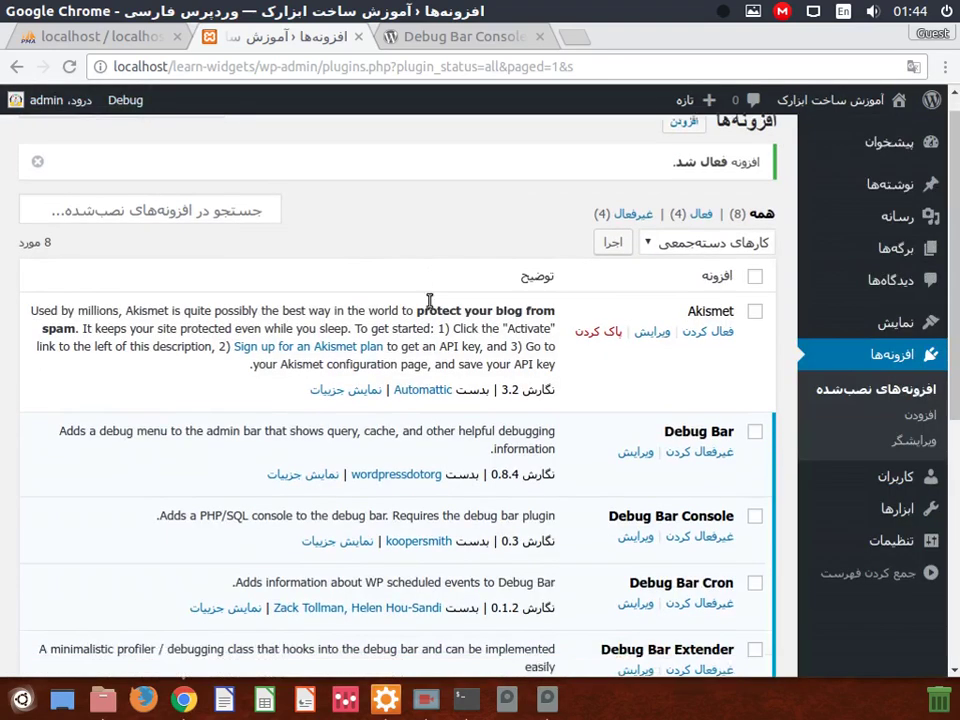
Step: Activate the FakerPress plugin in the installed plugins list
{"action": "scroll", "coordinate": [428, 306], "scroll_direction": "down", "scroll_amount": 4}
{"action": "left_click", "coordinate": [701, 384]}
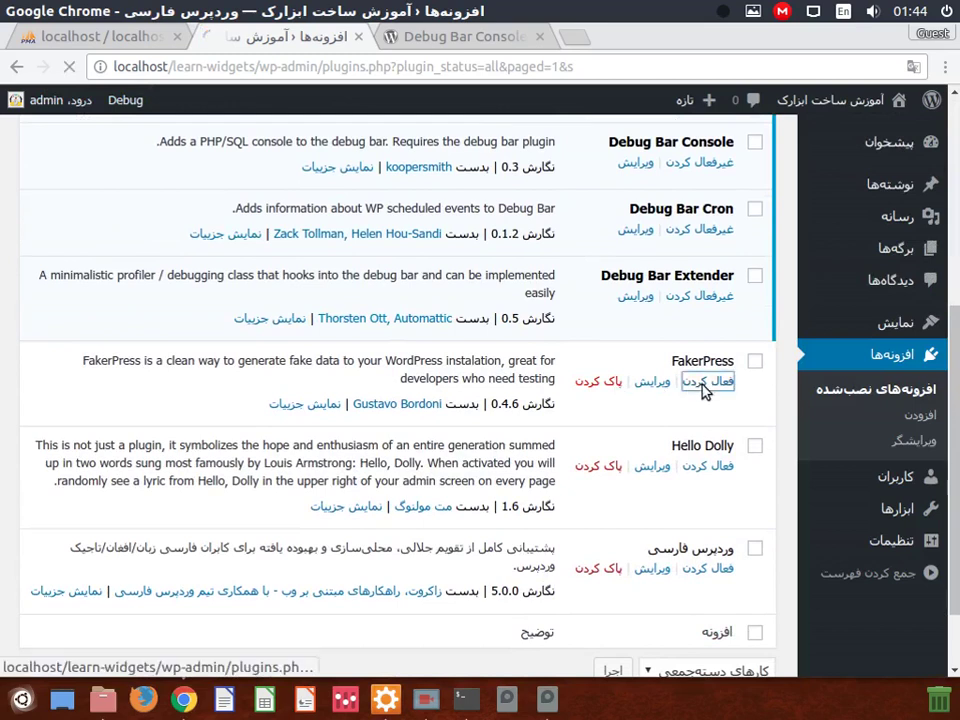
{"action": "scroll", "coordinate": [670, 396], "scroll_direction": "down", "scroll_amount": 2}
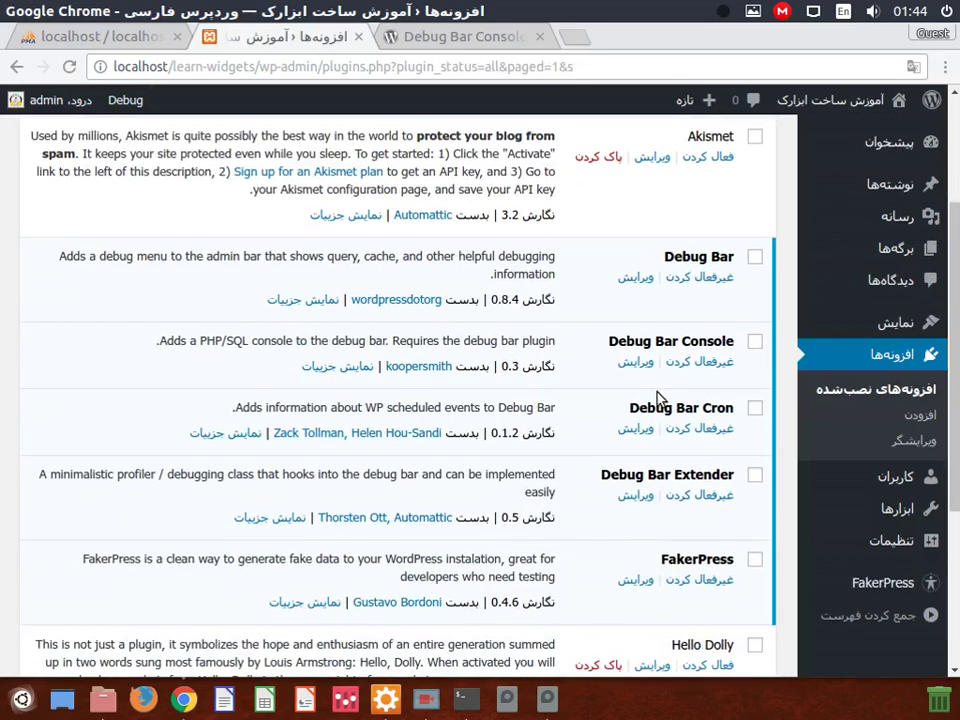
Step: Open FakerPress's Generate Posts page and look over its options
{"action": "mouse_move", "coordinate": [878, 588]}
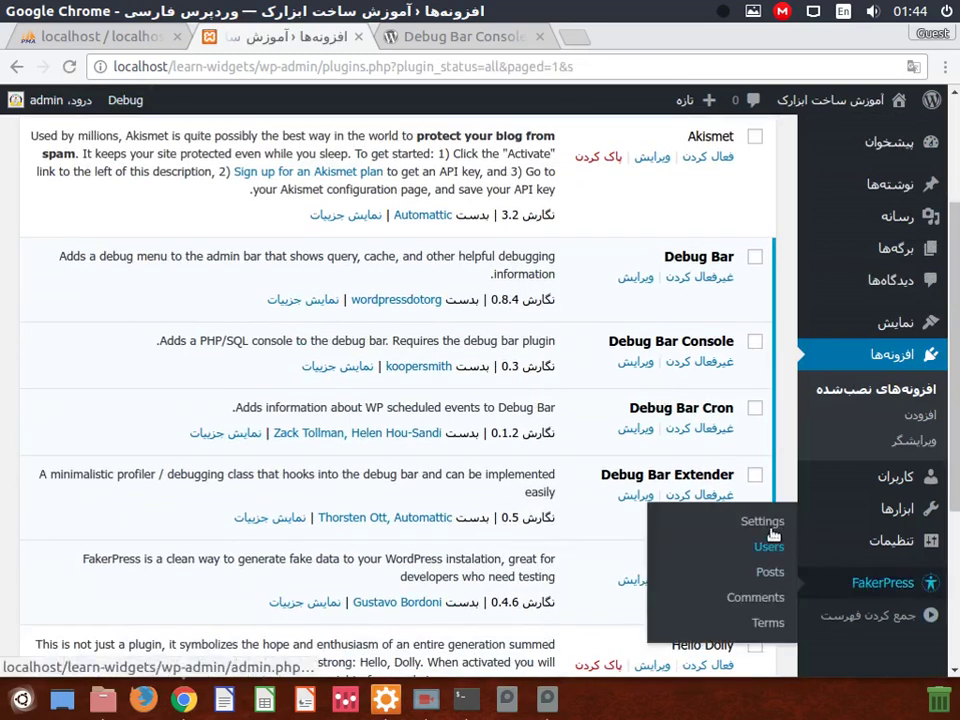
{"action": "left_click", "coordinate": [766, 576]}
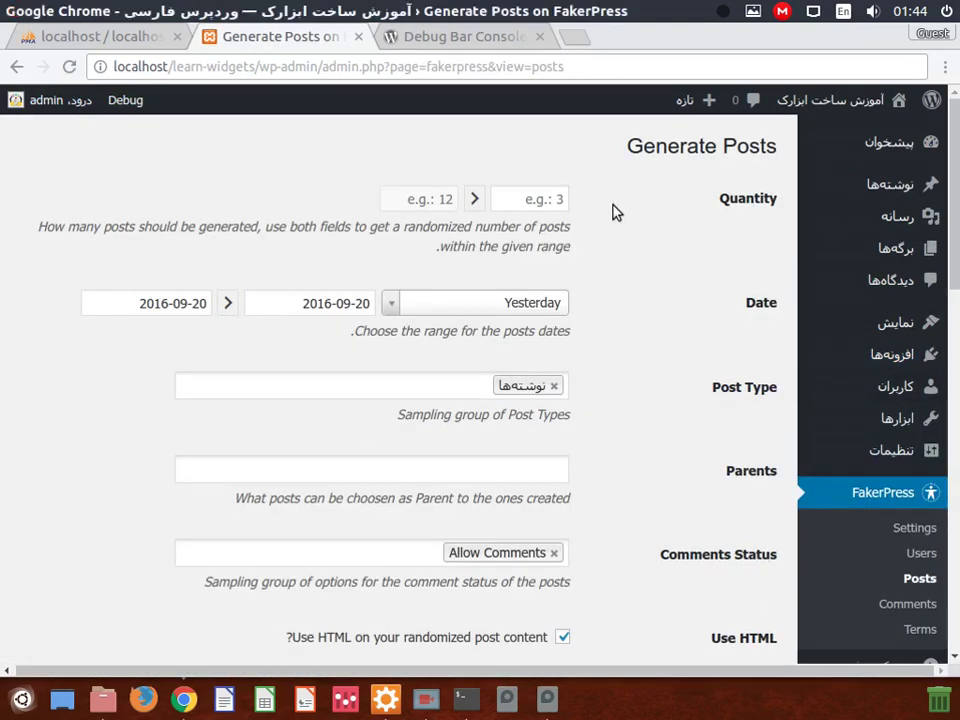
{"action": "scroll", "coordinate": [608, 230], "scroll_direction": "down", "scroll_amount": 10}
{"action": "scroll", "coordinate": [615, 248], "scroll_direction": "up", "scroll_amount": 10}
Step: Set the date range of the generated posts from 2015-09-20 to 2016-09-20
{"action": "left_click", "coordinate": [167, 302]}
{"action": "key", "text": "Delete"}
{"action": "type", "text": "5"}
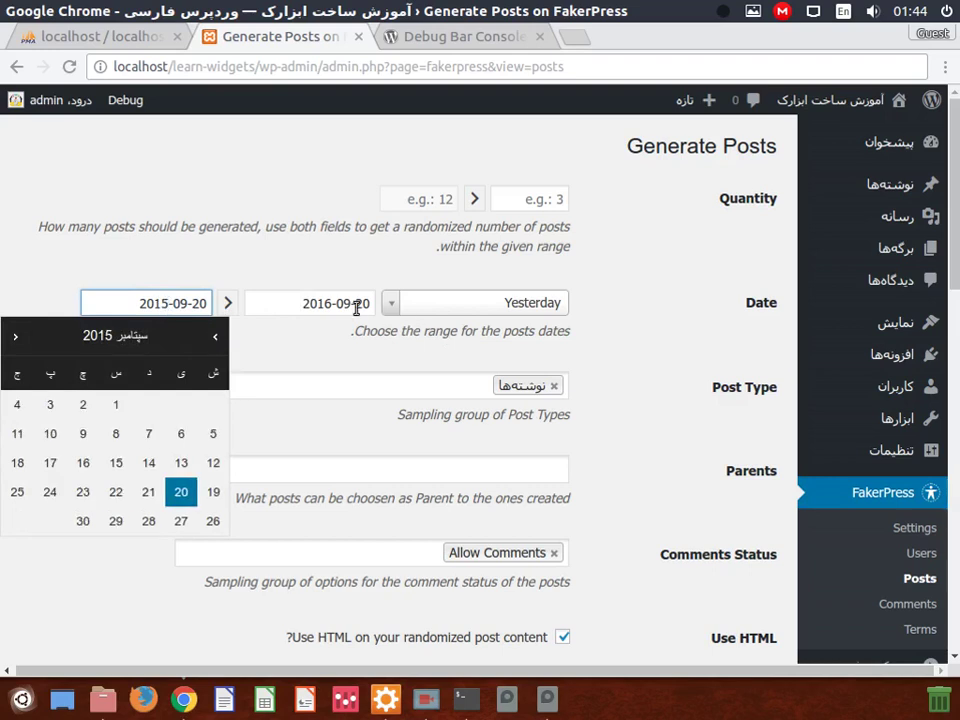
{"action": "left_click", "coordinate": [354, 306]}
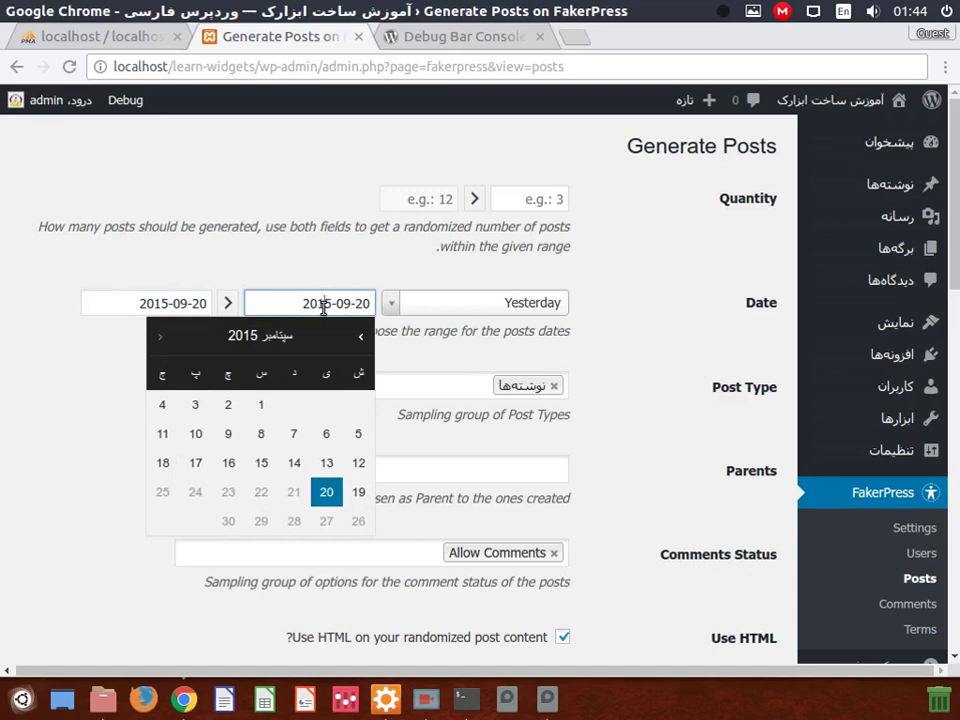
{"action": "left_click_drag", "start_coordinate": [326, 305], "coordinate": [333, 303]}
{"action": "left_click_drag", "start_coordinate": [160, 304], "coordinate": [167, 304]}
{"action": "type", "text": "6"}
{"action": "key", "text": "Return"}
{"action": "left_click", "coordinate": [262, 302]}
{"action": "left_click", "coordinate": [177, 303]}
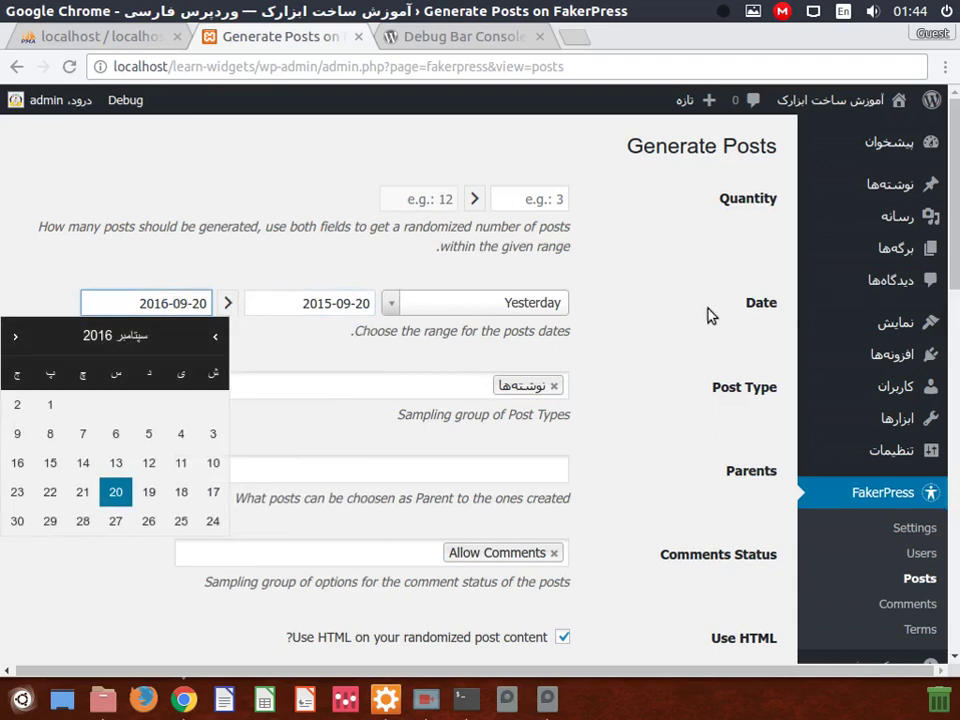
{"action": "scroll", "coordinate": [700, 320], "scroll_direction": "down", "scroll_amount": 5}
{"action": "scroll", "coordinate": [678, 320], "scroll_direction": "up", "scroll_amount": 5}
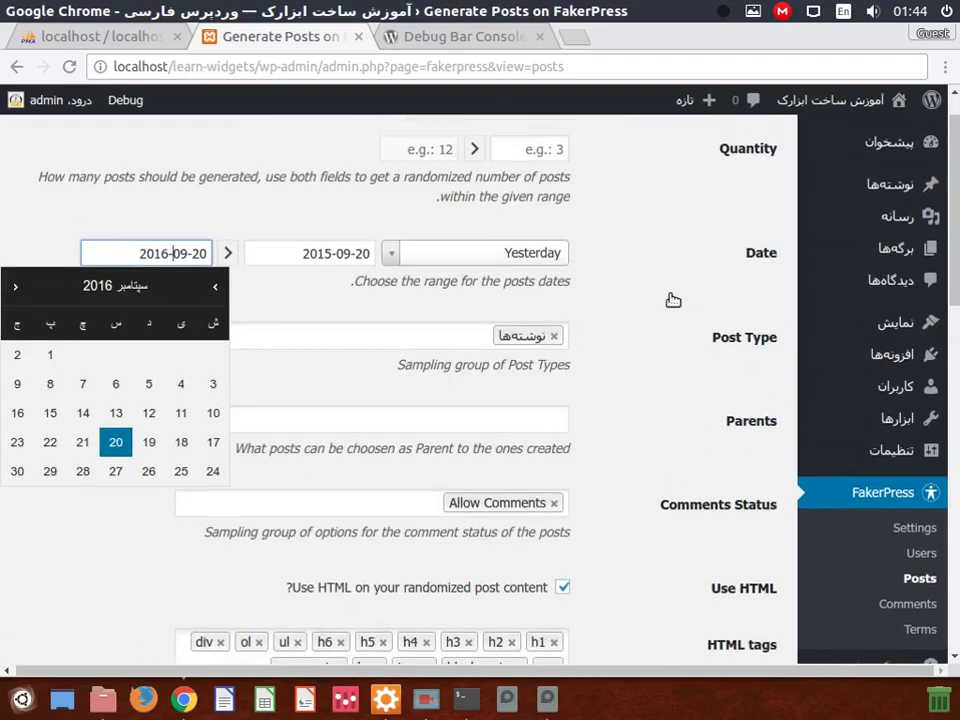
{"action": "left_click", "coordinate": [673, 298]}
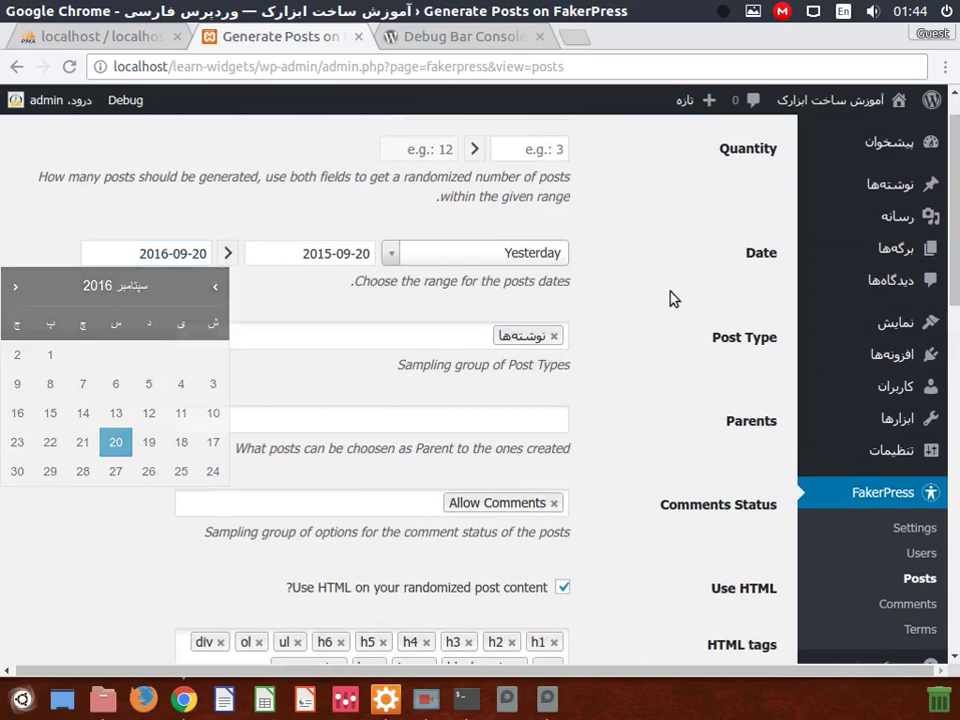
Step: Examine the post type, HTML tags, featured image rate, image providers, taxonomy rules and author choices for the generated posts
{"action": "left_click", "coordinate": [476, 343]}
{"action": "left_click", "coordinate": [692, 364]}
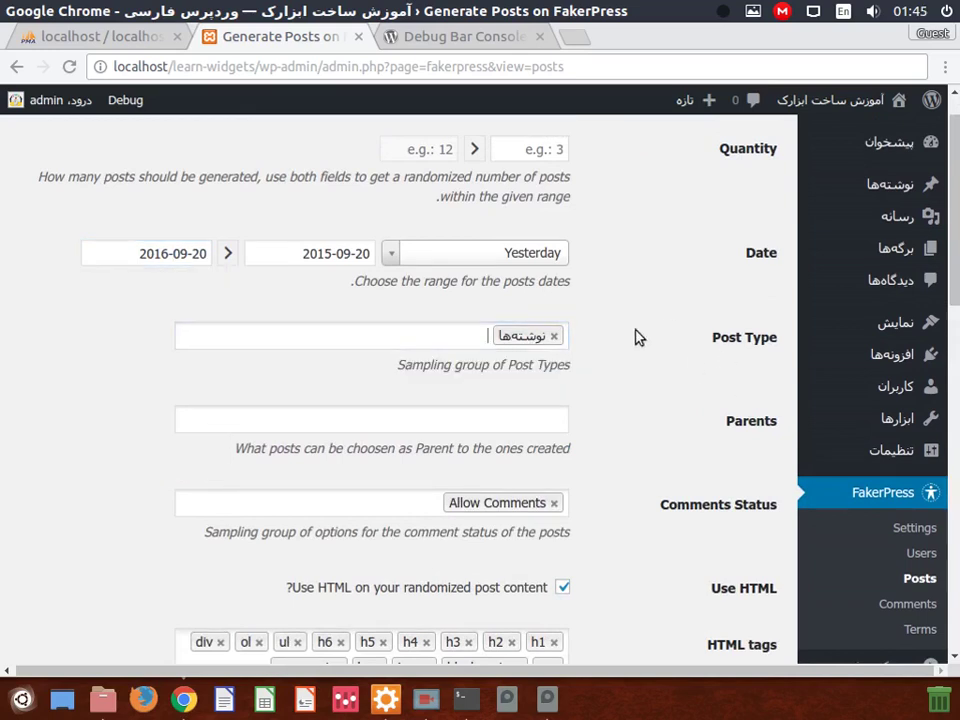
{"action": "scroll", "coordinate": [672, 317], "scroll_direction": "down", "scroll_amount": 6}
{"action": "scroll", "coordinate": [681, 294], "scroll_direction": "down", "scroll_amount": 5}
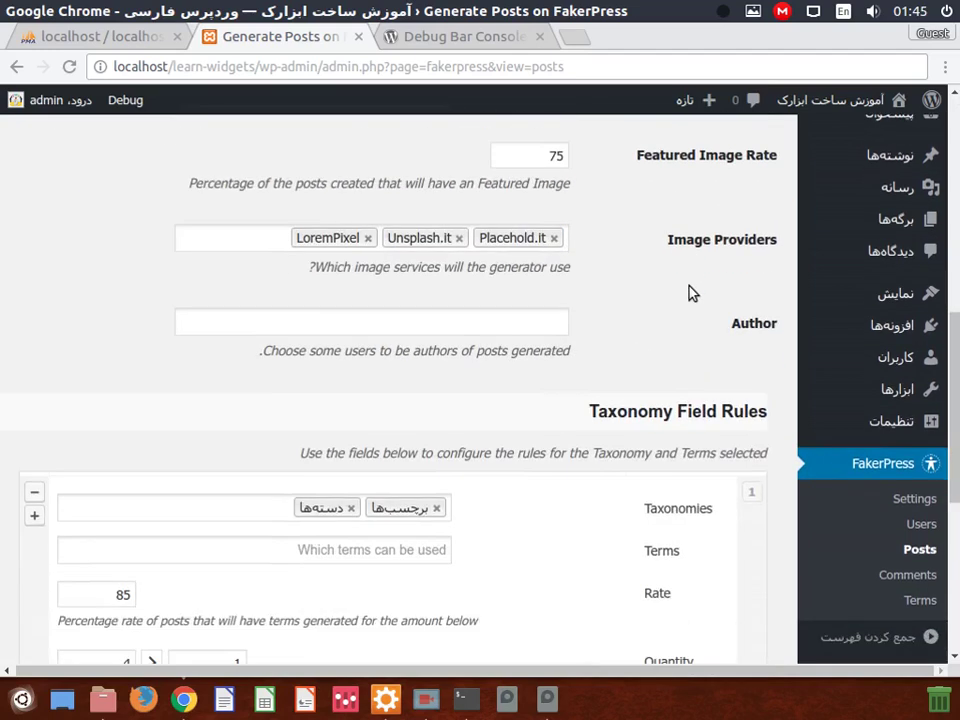
{"action": "scroll", "coordinate": [585, 265], "scroll_direction": "up", "scroll_amount": 5}
{"action": "left_click", "coordinate": [522, 448]}
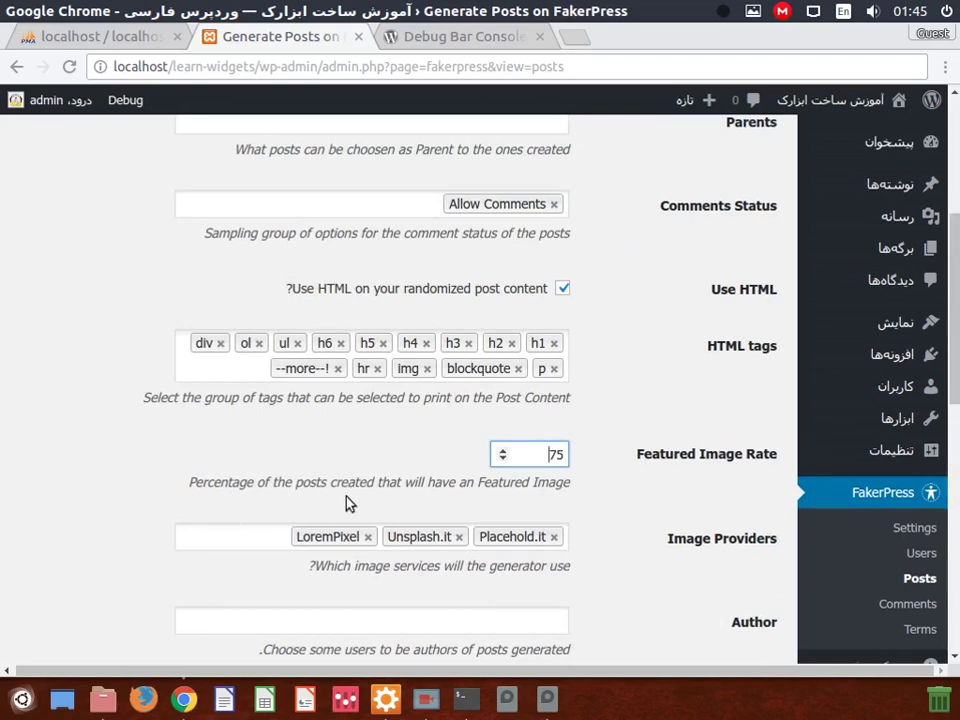
{"action": "scroll", "coordinate": [590, 365], "scroll_direction": "down", "scroll_amount": 4}
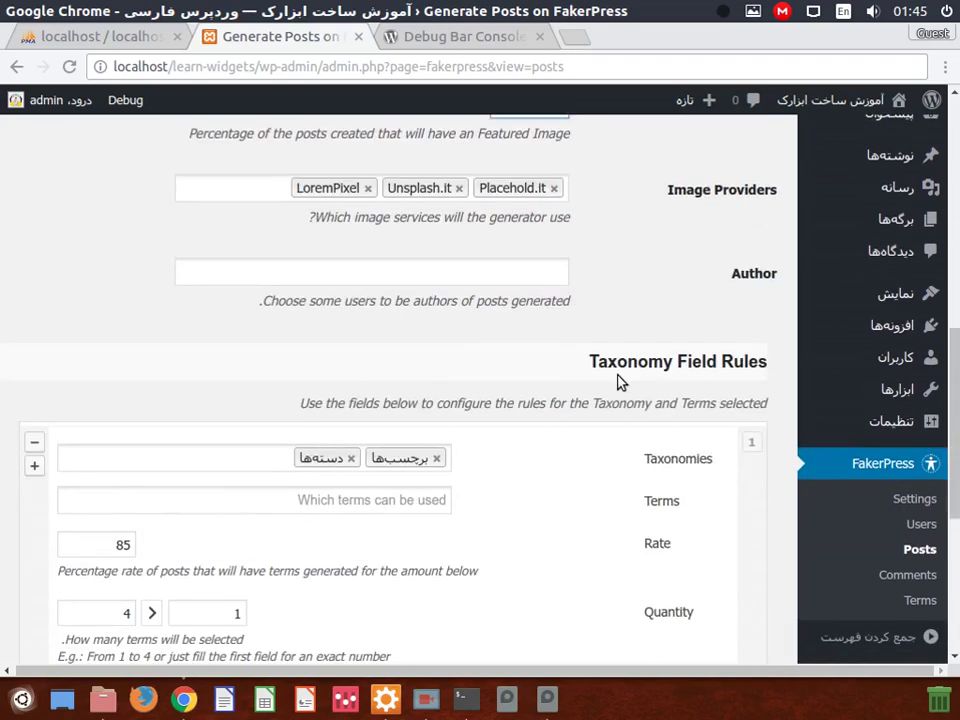
{"action": "scroll", "coordinate": [621, 347], "scroll_direction": "up", "scroll_amount": 4}
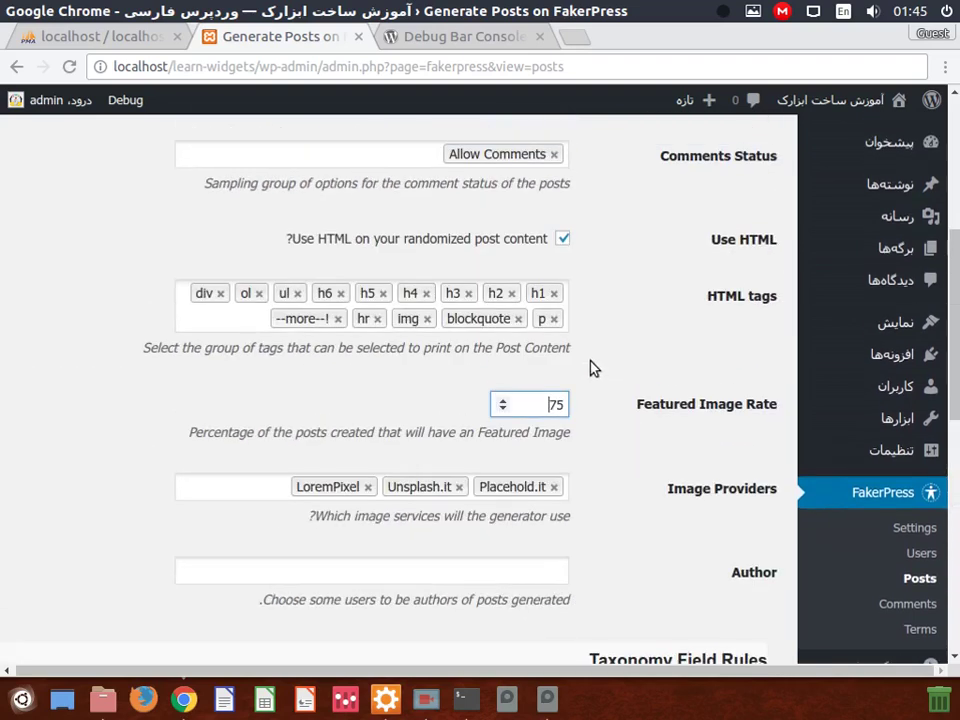
{"action": "double_click", "coordinate": [558, 403]}
{"action": "scroll", "coordinate": [645, 434], "scroll_direction": "down", "scroll_amount": 2}
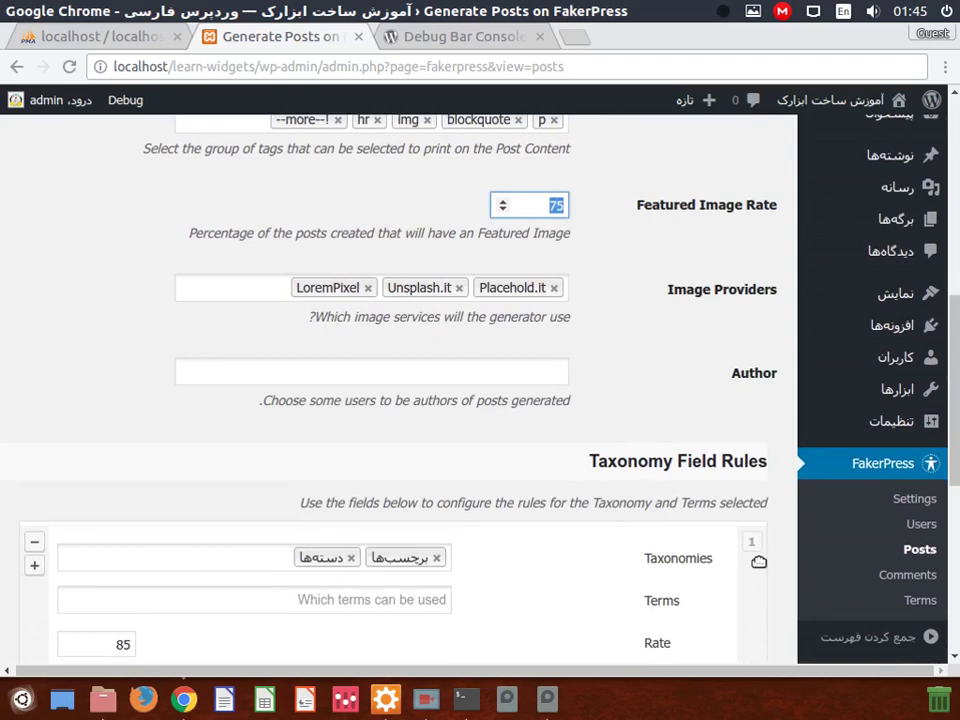
{"action": "scroll", "coordinate": [654, 336], "scroll_direction": "down", "scroll_amount": 2}
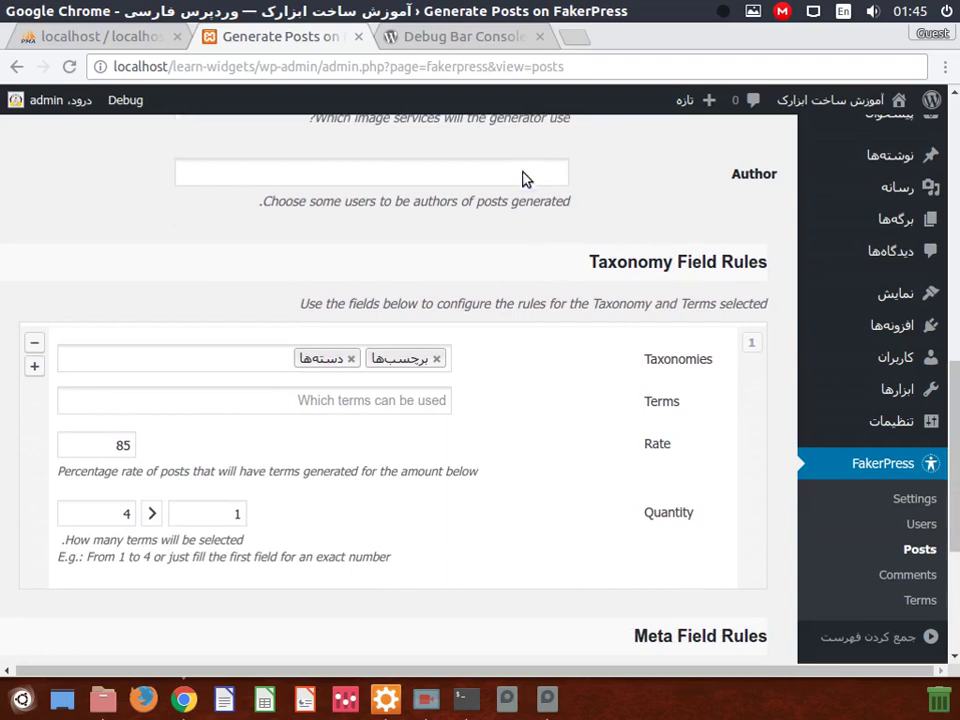
{"action": "left_click", "coordinate": [525, 172]}
{"action": "scroll", "coordinate": [649, 259], "scroll_direction": "up", "scroll_amount": 1}
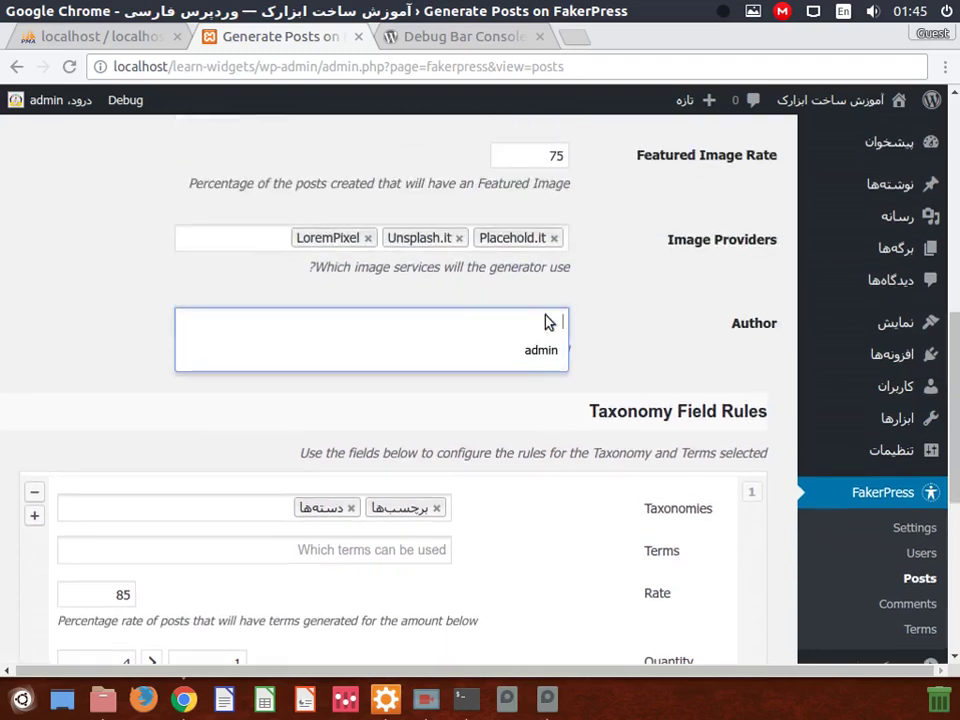
{"action": "left_click", "coordinate": [628, 354]}
Step: Open FakerPress's Generate Users page and set the quantity of users to generate to 20
{"action": "left_click", "coordinate": [915, 553]}
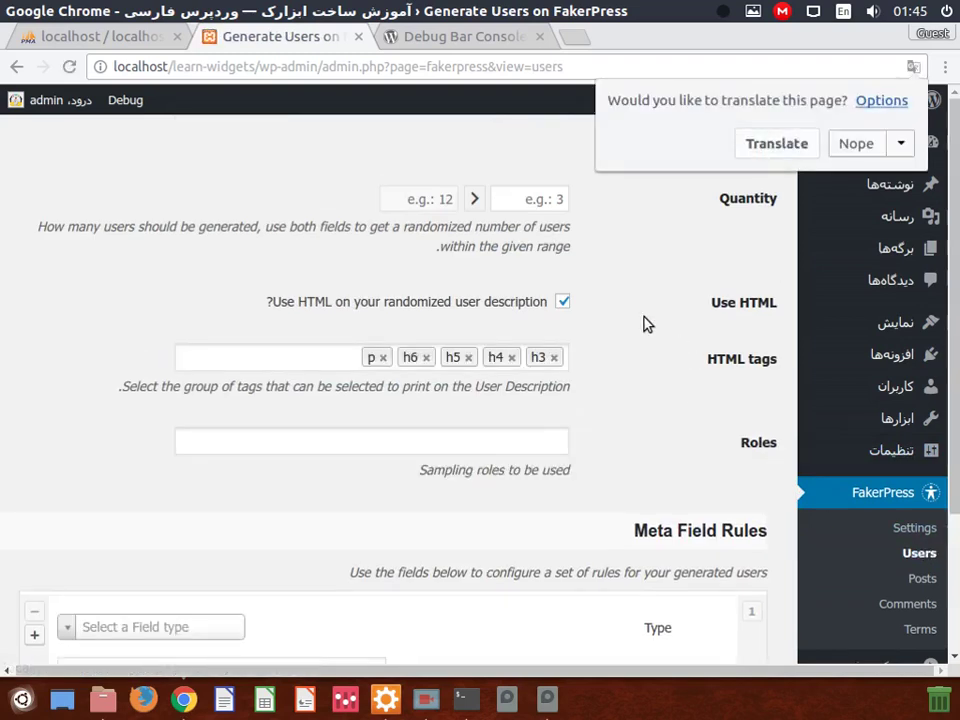
{"action": "left_click", "coordinate": [643, 321]}
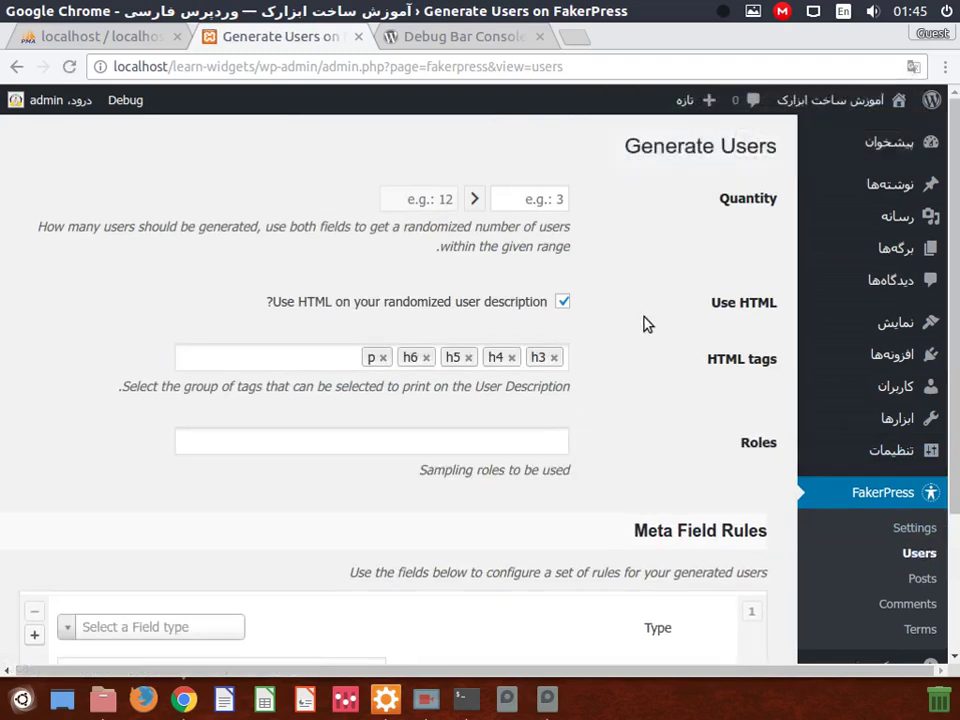
{"action": "left_click", "coordinate": [551, 205]}
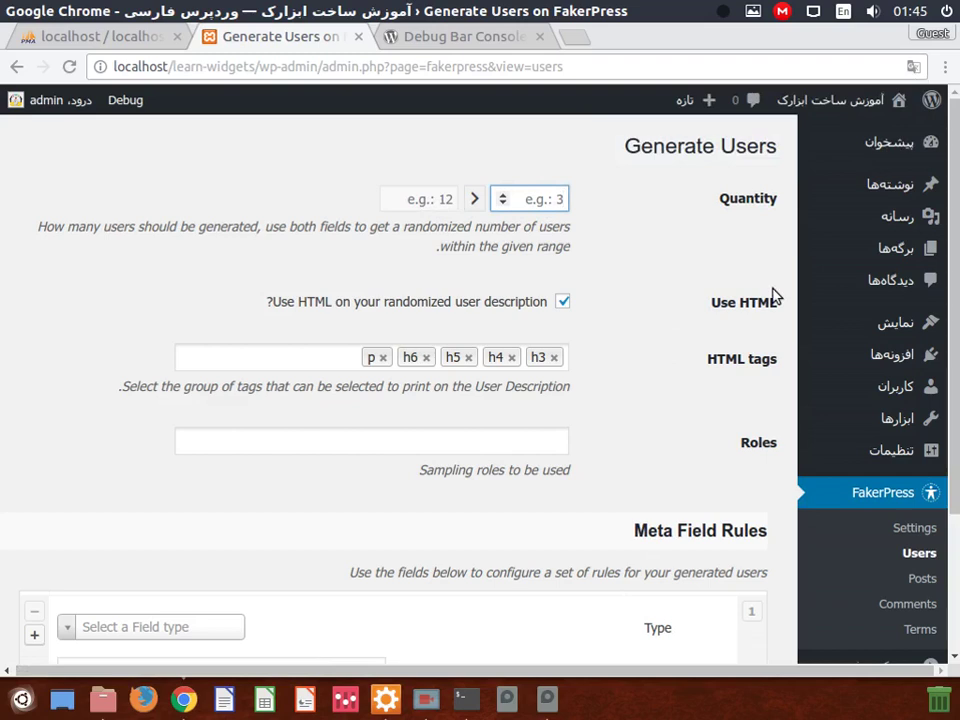
{"action": "type", "text": "20"}
{"action": "left_click", "coordinate": [681, 416]}
{"action": "scroll", "coordinate": [441, 283], "scroll_direction": "down", "scroll_amount": 2}
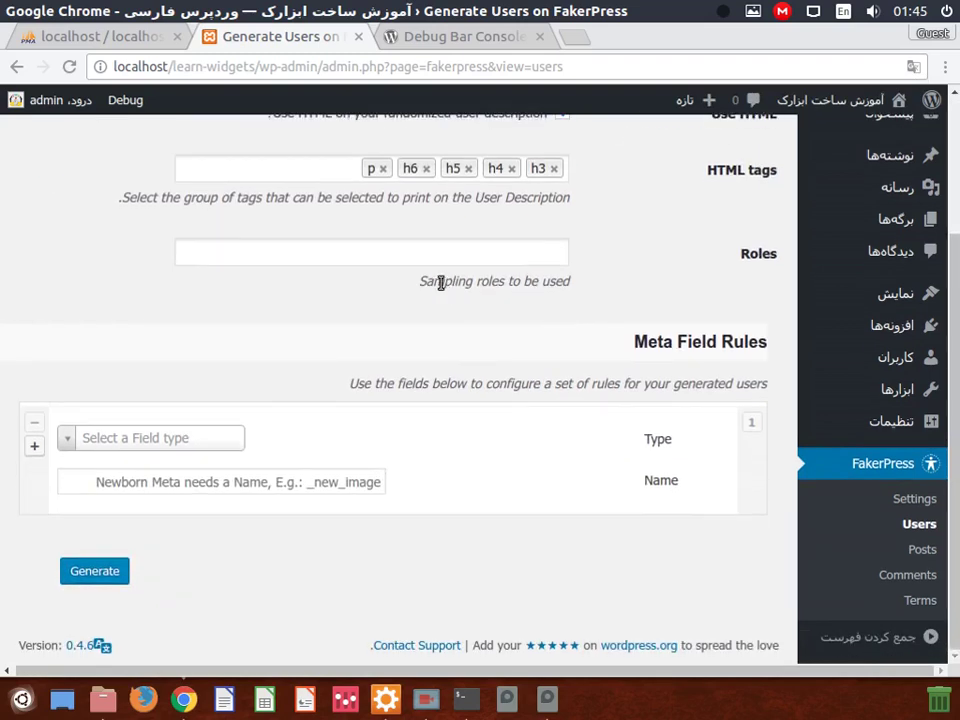
Step: Choose Editor, Author and Administrator as the sampling roles and generate the users
{"action": "left_click", "coordinate": [499, 249]}
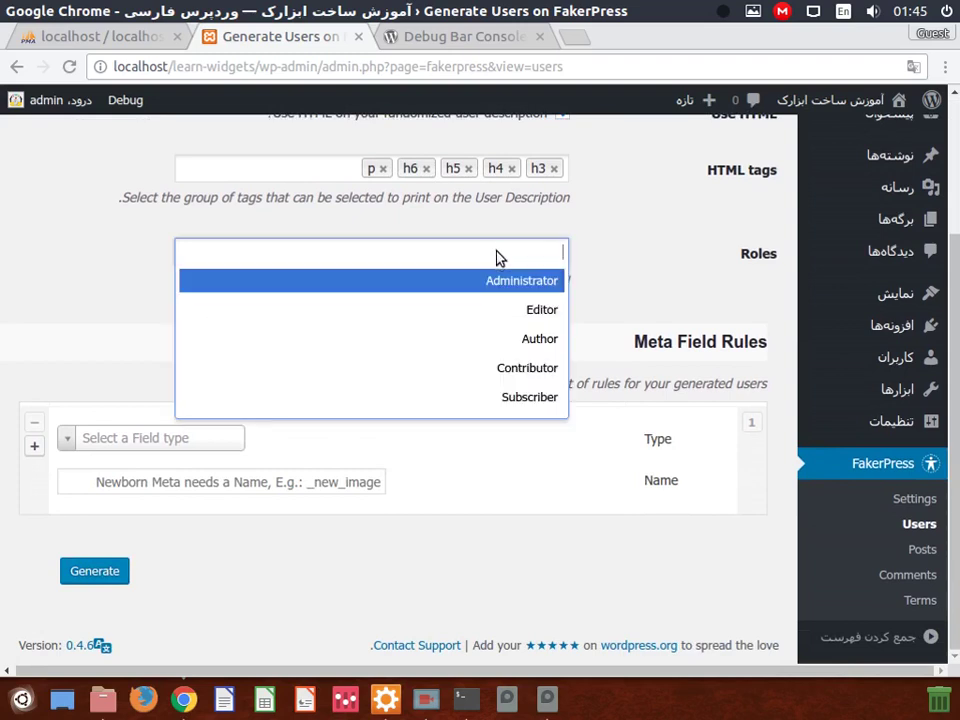
{"action": "left_click", "coordinate": [491, 311]}
{"action": "left_click", "coordinate": [393, 246]}
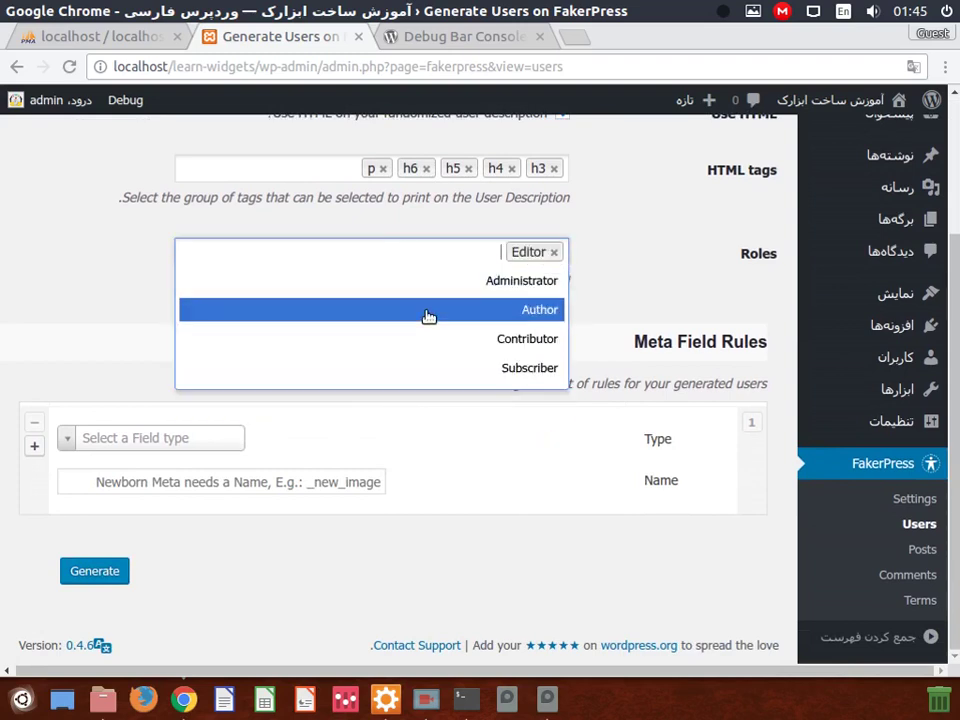
{"action": "left_click", "coordinate": [428, 315]}
{"action": "left_click", "coordinate": [406, 259]}
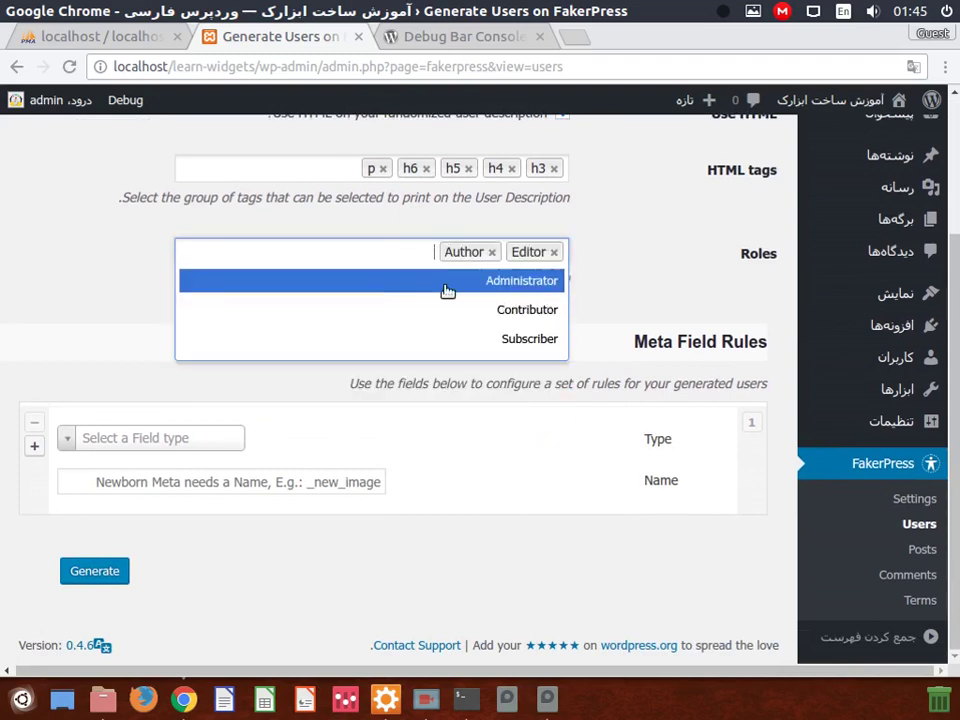
{"action": "left_click", "coordinate": [412, 282]}
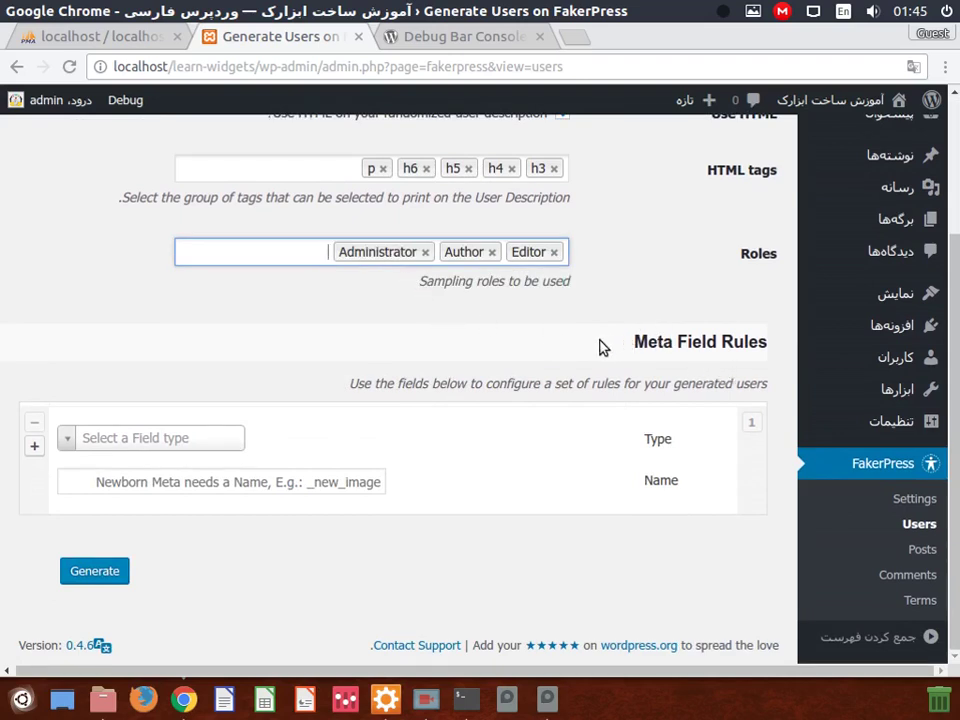
{"action": "left_click", "coordinate": [116, 570]}
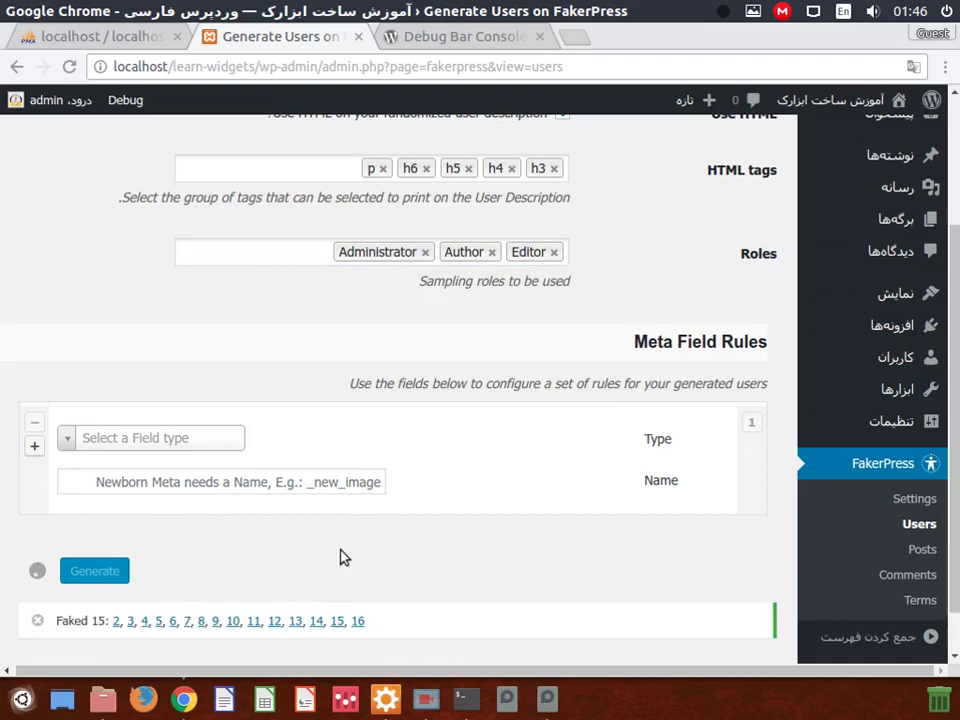
{"action": "scroll", "coordinate": [340, 550], "scroll_direction": "down", "scroll_amount": 1}
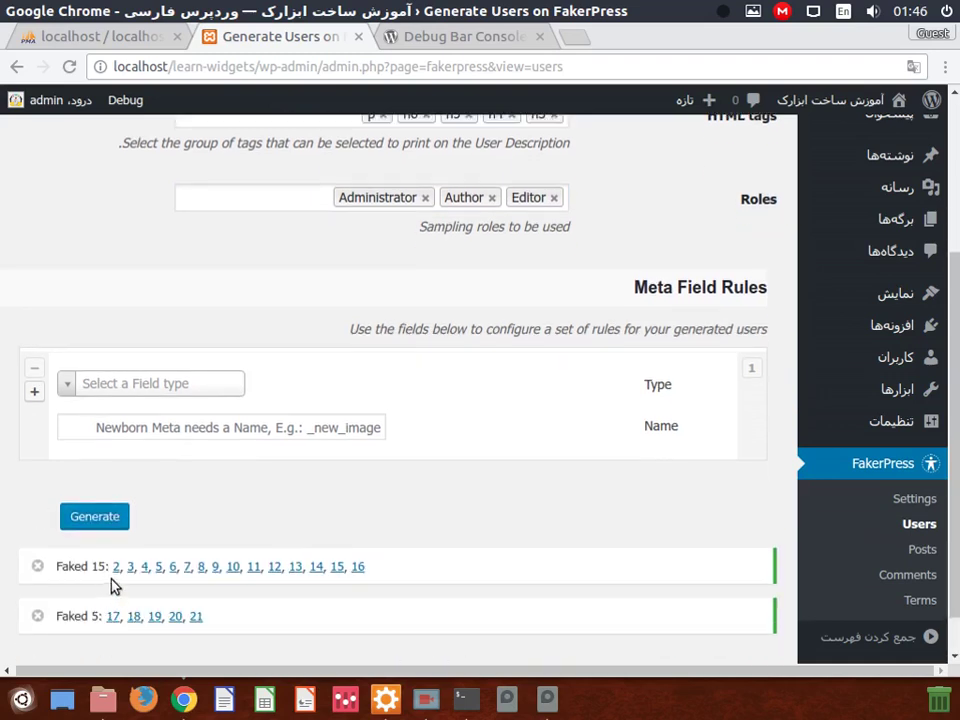
Step: Return to the Generate Posts page and look over its quantity field and the start and end date pickers
{"action": "left_click", "coordinate": [914, 551]}
{"action": "left_click", "coordinate": [548, 199]}
{"action": "left_click", "coordinate": [150, 303]}
{"action": "left_click", "coordinate": [328, 298]}
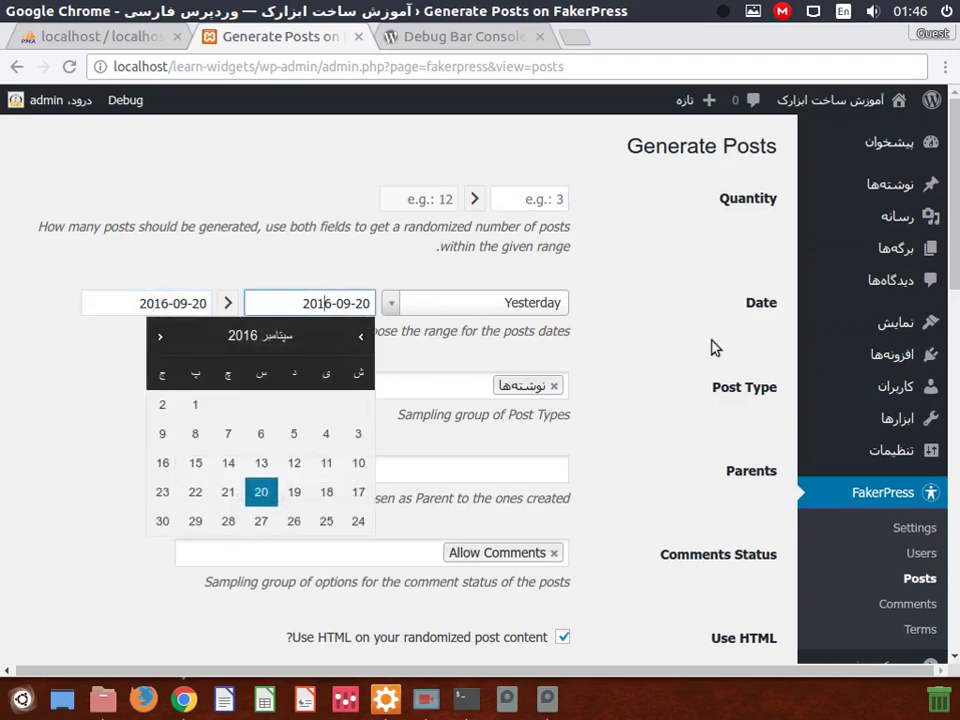
{"action": "scroll", "coordinate": [675, 289], "scroll_direction": "down", "scroll_amount": 3}
{"action": "left_click", "coordinate": [131, 153]}
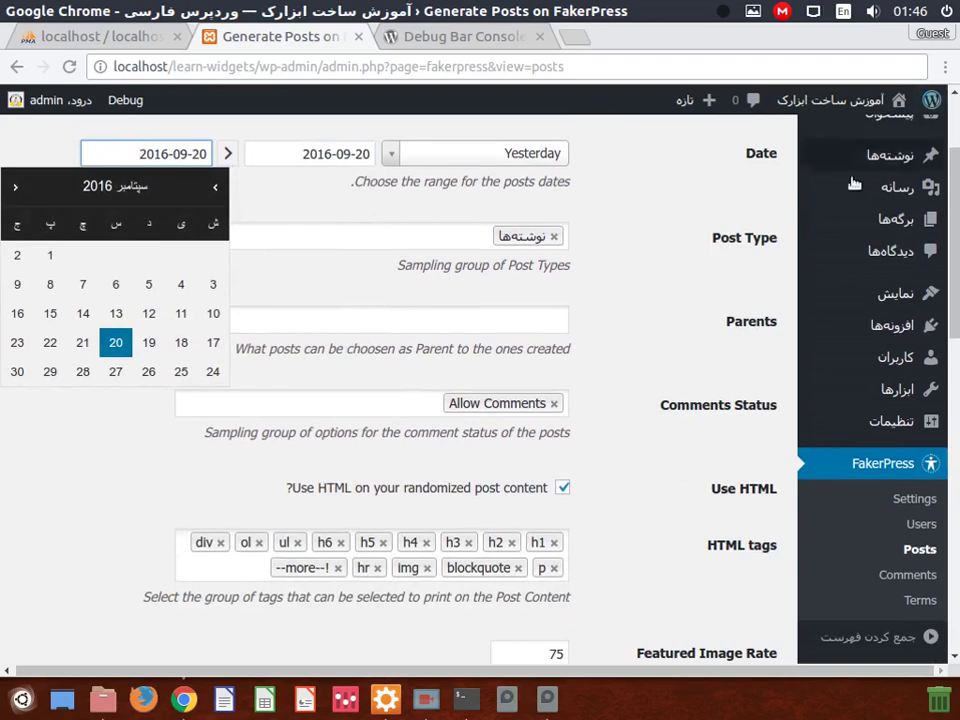
{"action": "left_click", "coordinate": [697, 294]}
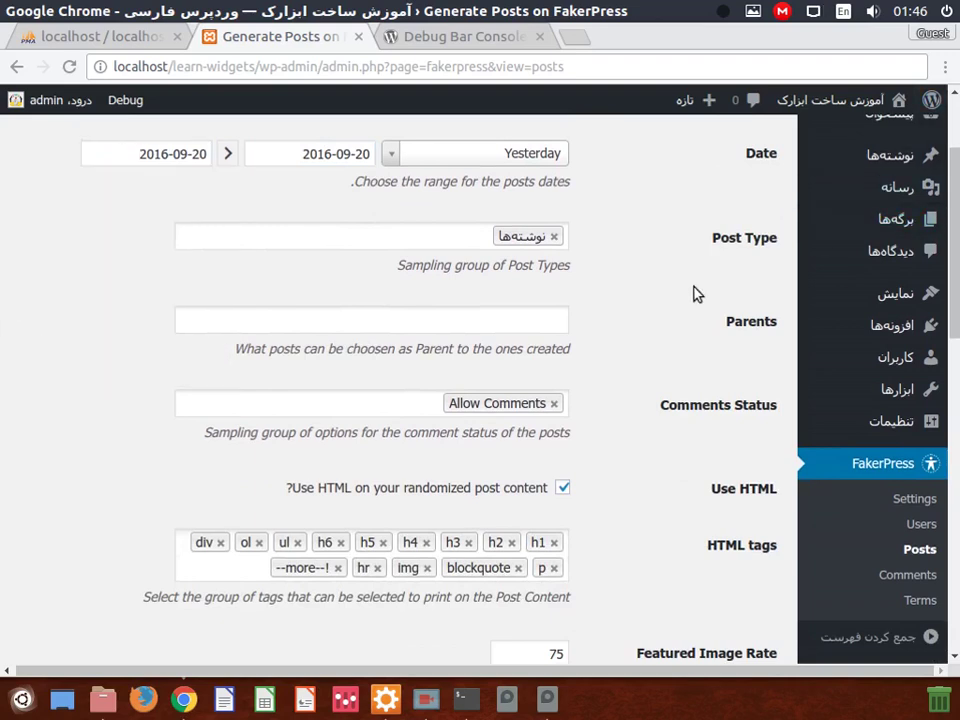
Step: Select three of the generated users plus admin as authors for the generated posts
{"action": "scroll", "coordinate": [725, 294], "scroll_direction": "down", "scroll_amount": 4}
{"action": "scroll", "coordinate": [707, 299], "scroll_direction": "down", "scroll_amount": 2}
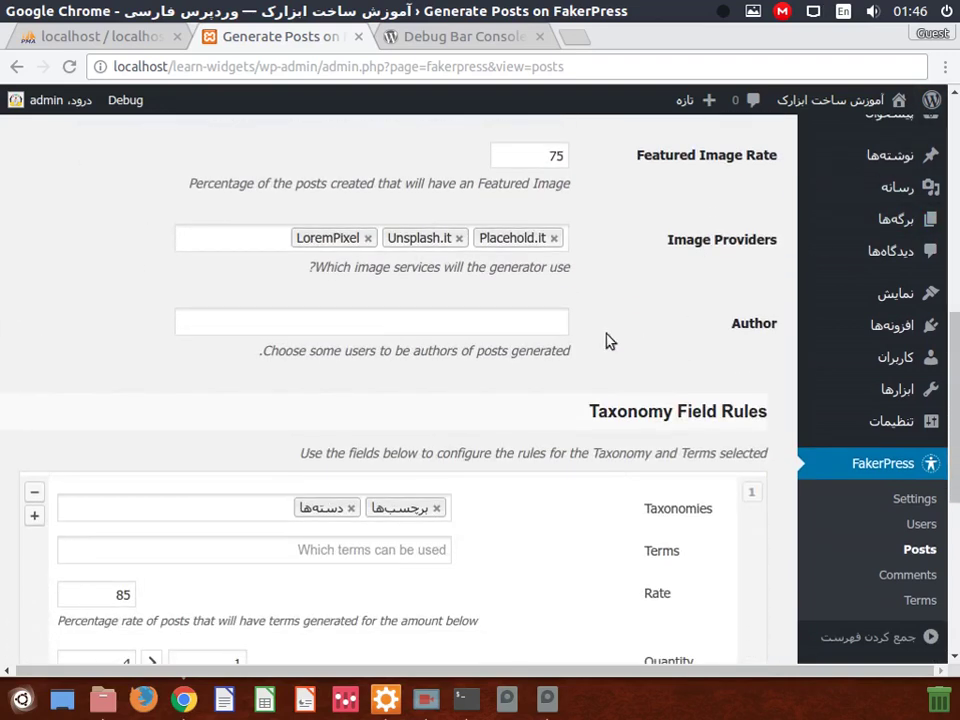
{"action": "left_click", "coordinate": [519, 318]}
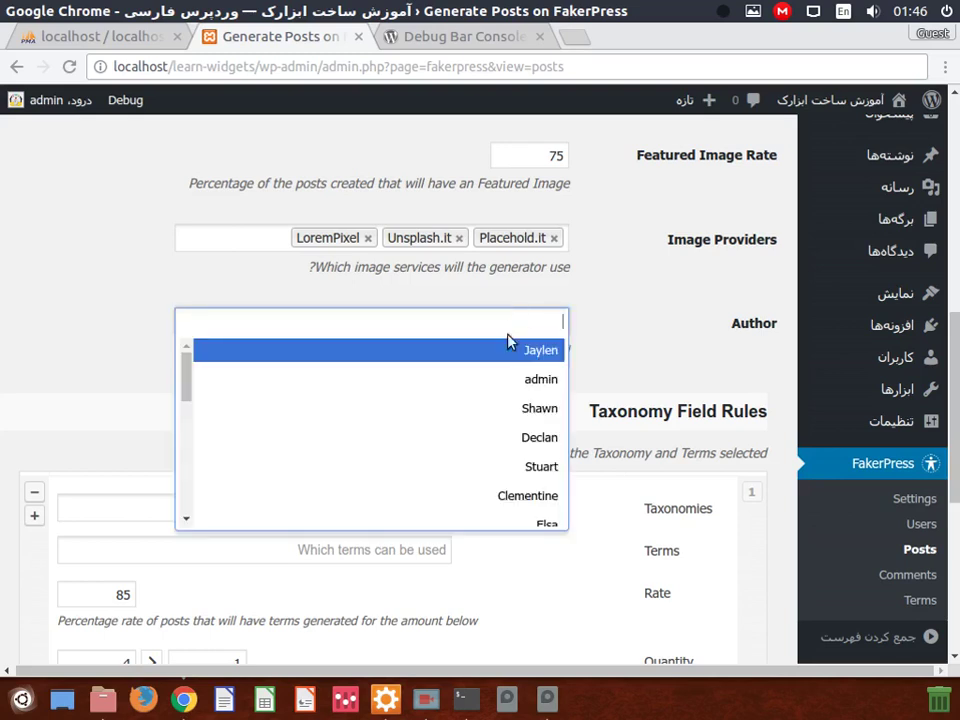
{"action": "left_click", "coordinate": [503, 404]}
{"action": "left_click", "coordinate": [427, 316]}
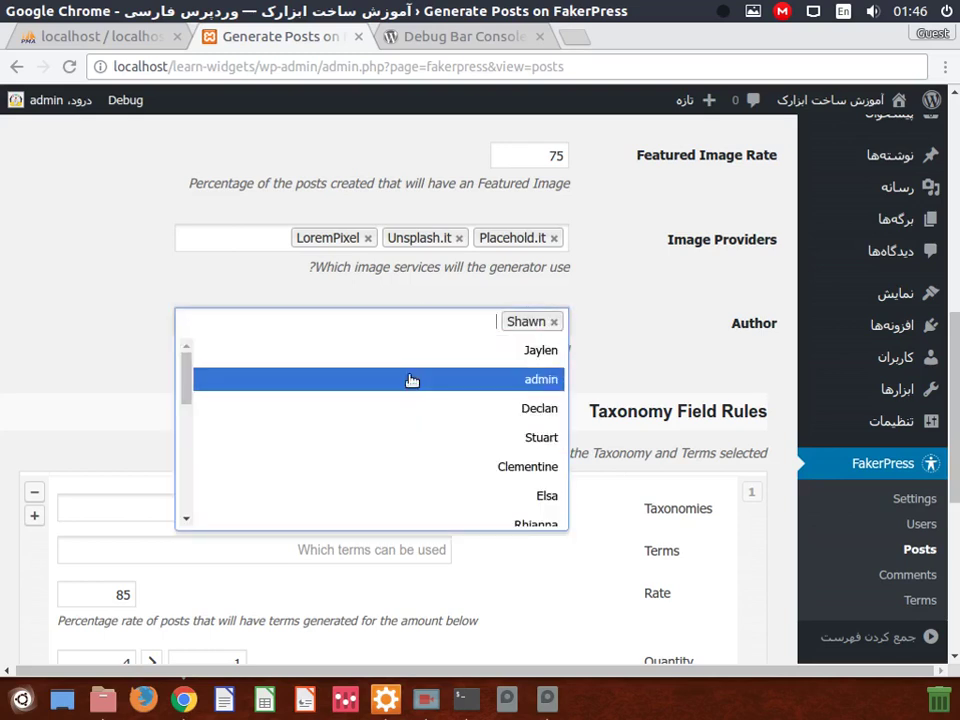
{"action": "left_click", "coordinate": [426, 471]}
{"action": "left_click", "coordinate": [386, 326]}
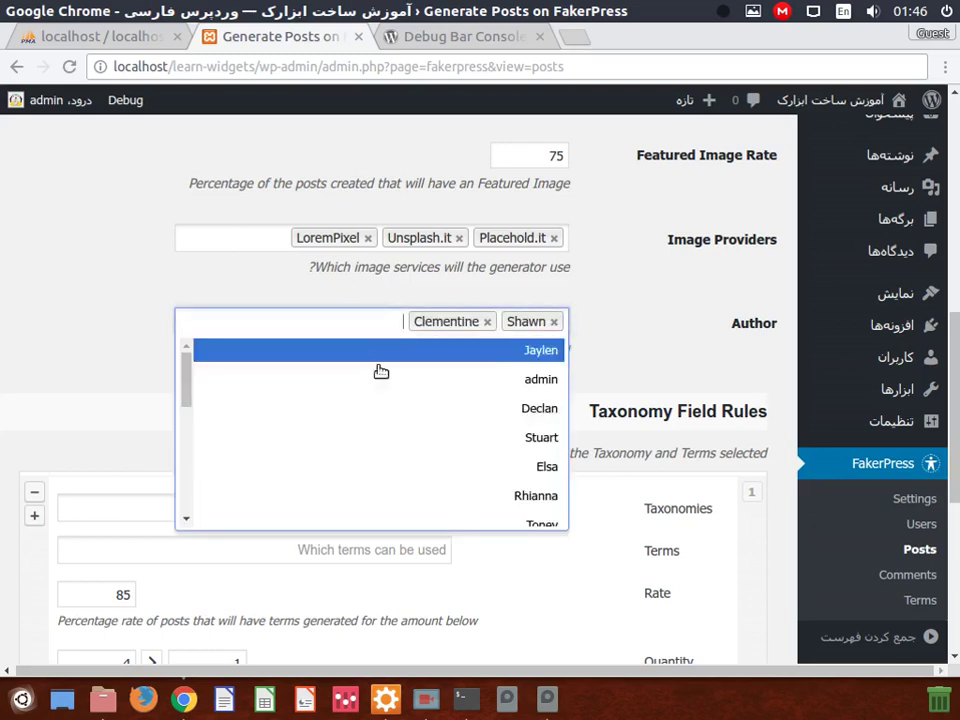
{"action": "left_click", "coordinate": [424, 498]}
{"action": "left_click", "coordinate": [305, 330]}
{"action": "left_click", "coordinate": [326, 406]}
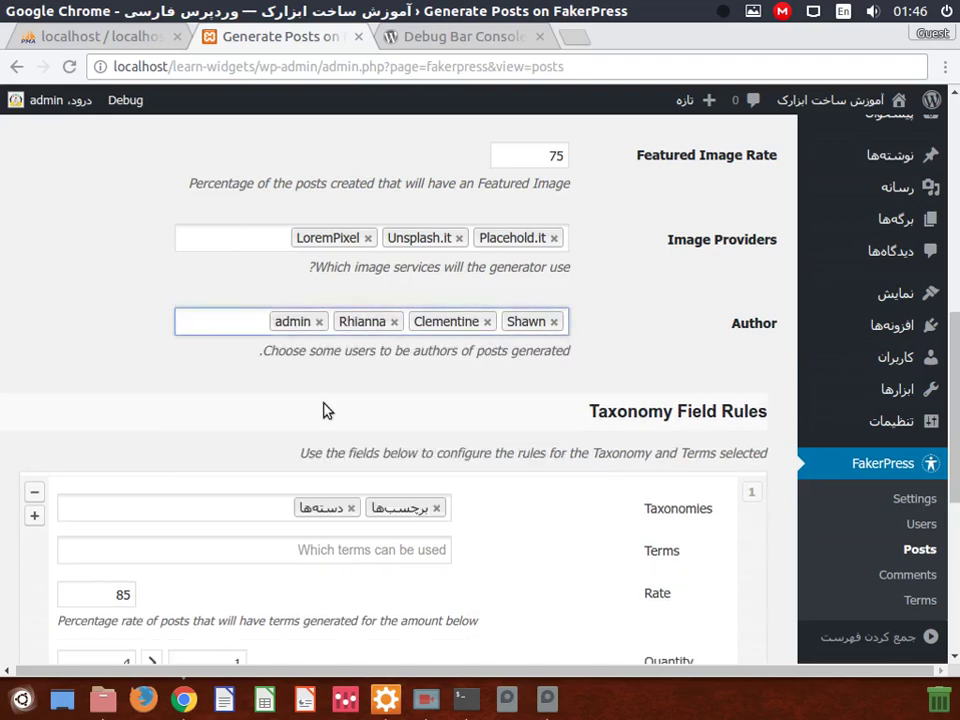
{"action": "scroll", "coordinate": [296, 388], "scroll_direction": "down", "scroll_amount": 4}
{"action": "scroll", "coordinate": [175, 605], "scroll_direction": "down", "scroll_amount": 1}
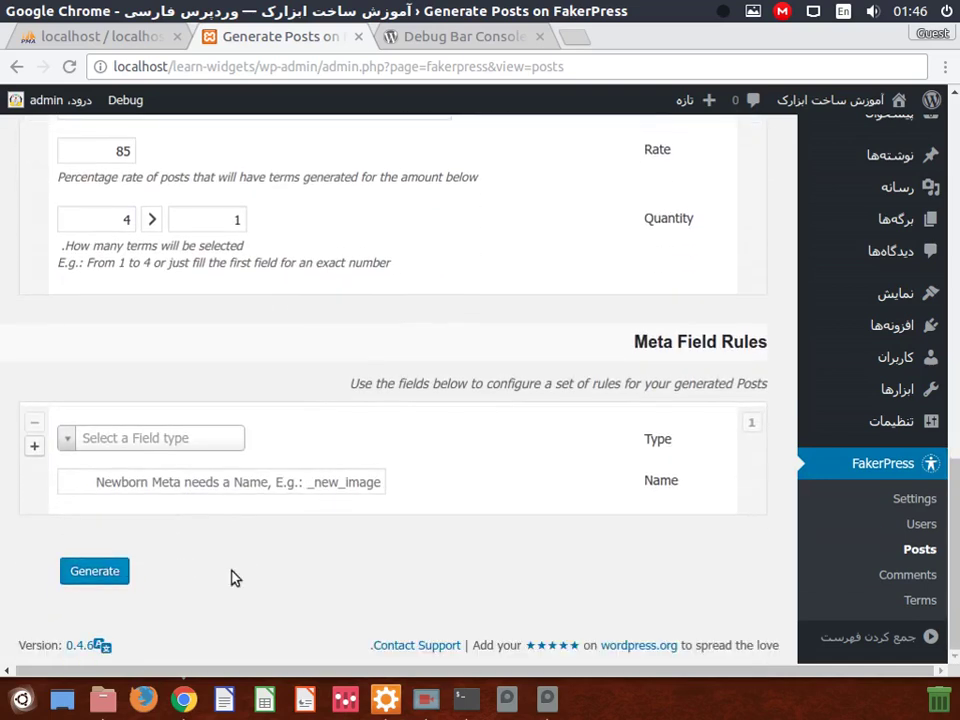
Step: Open FakerPress's Generate Comments page and look over its quantity, HTML tags, date and meta field options
{"action": "left_click", "coordinate": [883, 577]}
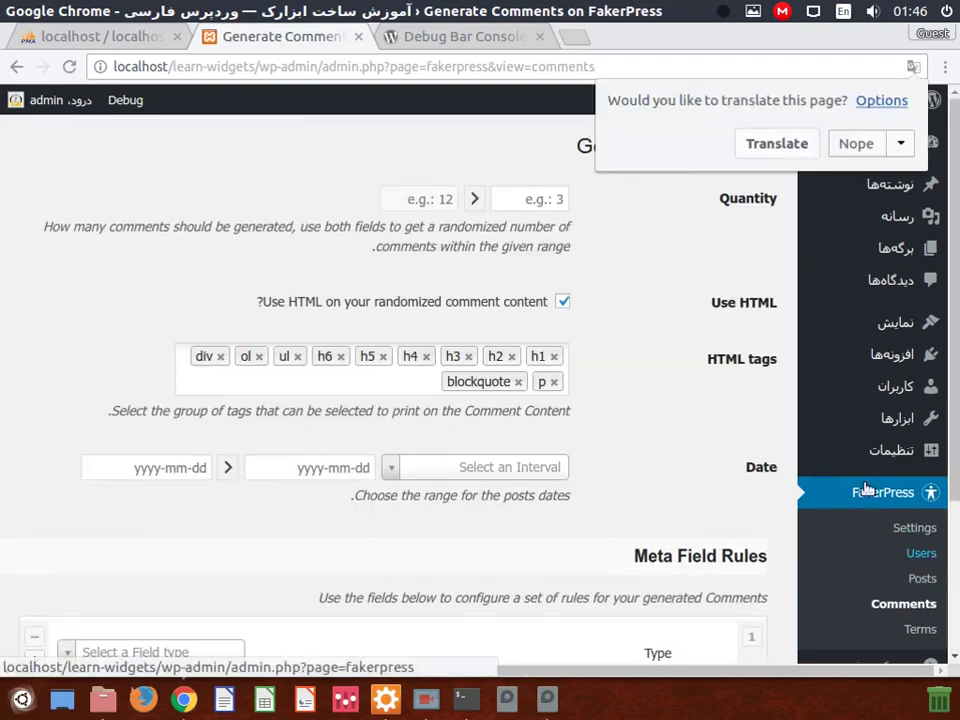
{"action": "left_click", "coordinate": [544, 203]}
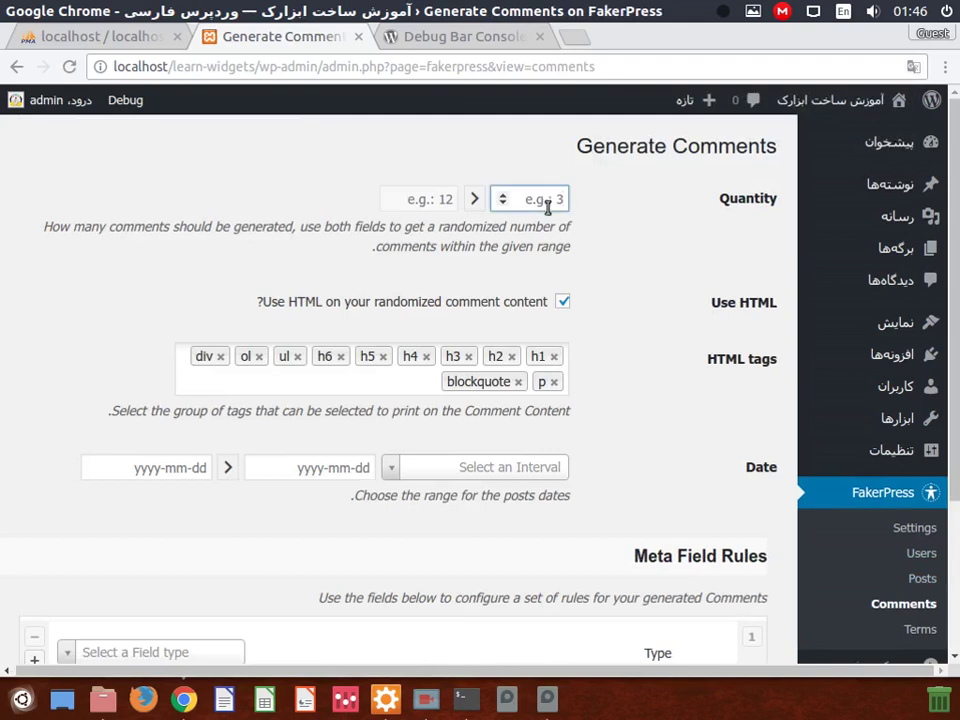
{"action": "scroll", "coordinate": [553, 228], "scroll_direction": "down", "scroll_amount": 2}
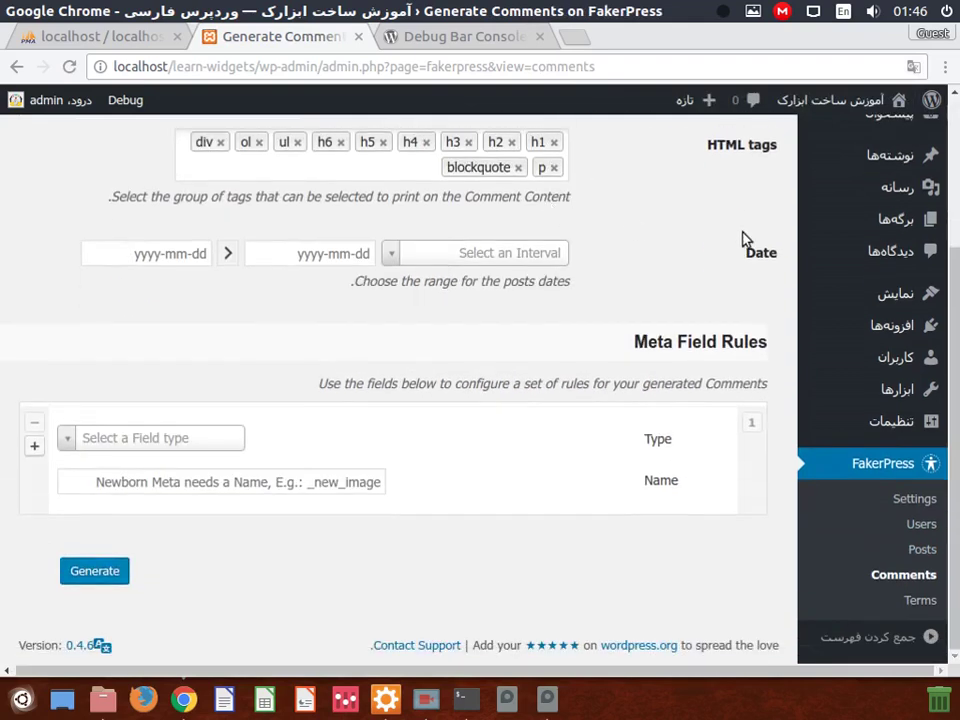
{"action": "scroll", "coordinate": [680, 237], "scroll_direction": "up", "scroll_amount": 2}
{"action": "scroll", "coordinate": [703, 230], "scroll_direction": "down", "scroll_amount": 3}
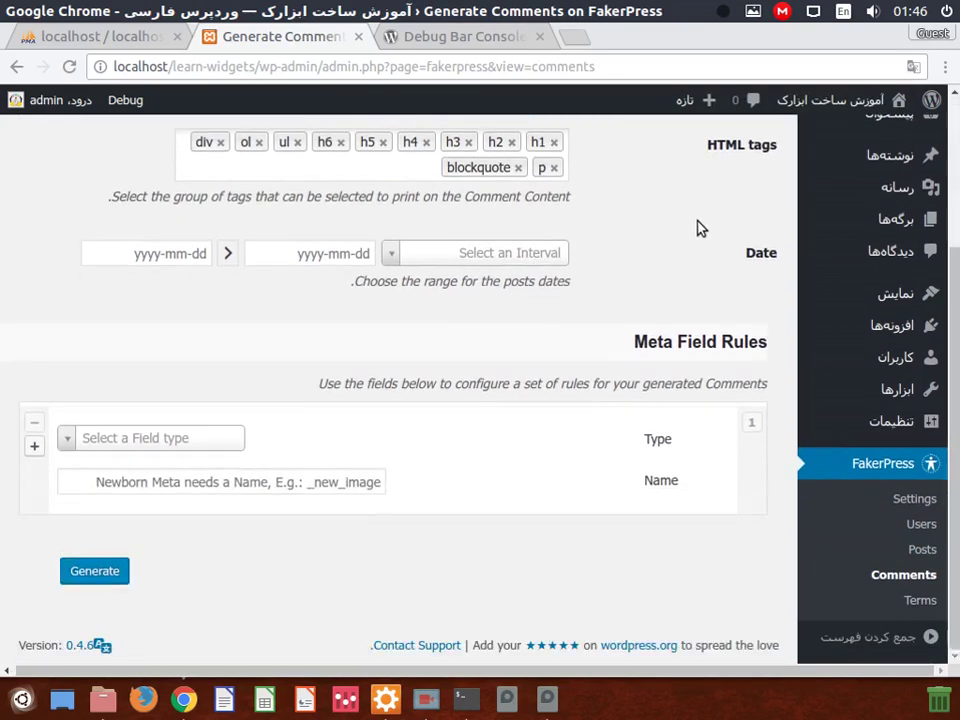